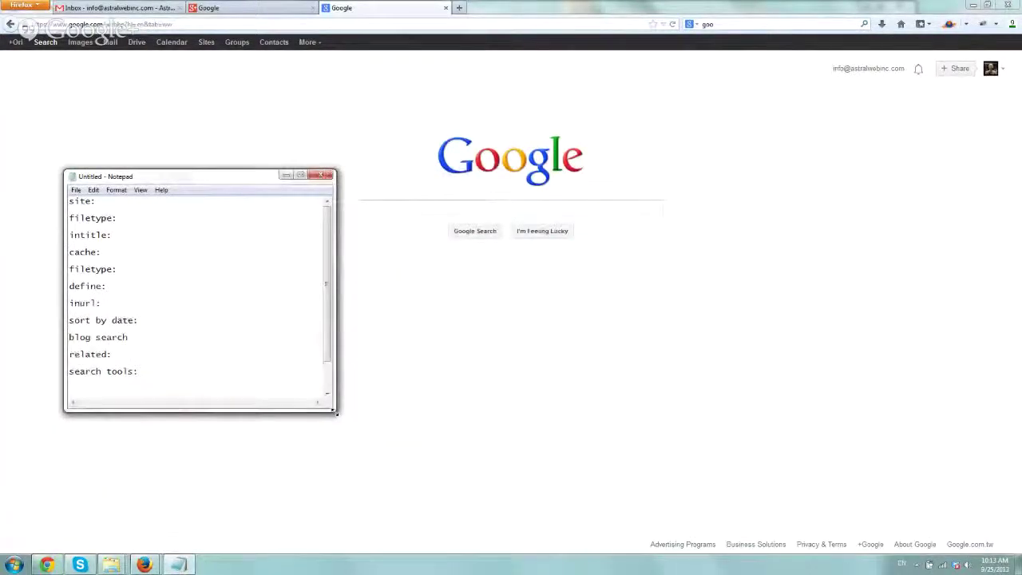
Step: Raise the system volume slightly and return to the notes
click(968, 564)
drag(965, 453, 965, 450)
click(166, 226)
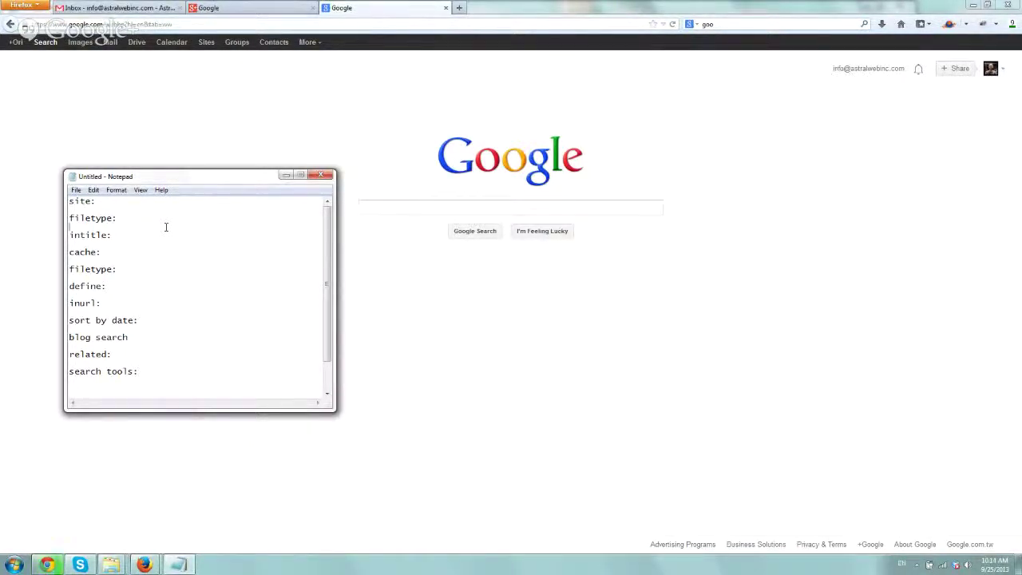
Step: Search Google for 'ppc site:moz.com' and mark the roughly 6,780 result count
double_click(112, 201)
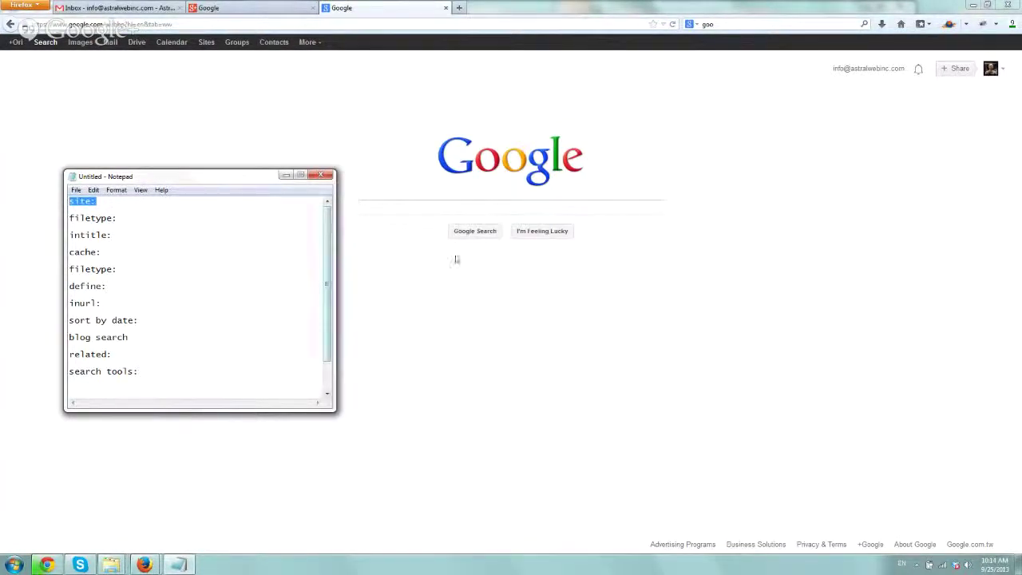
click(425, 267)
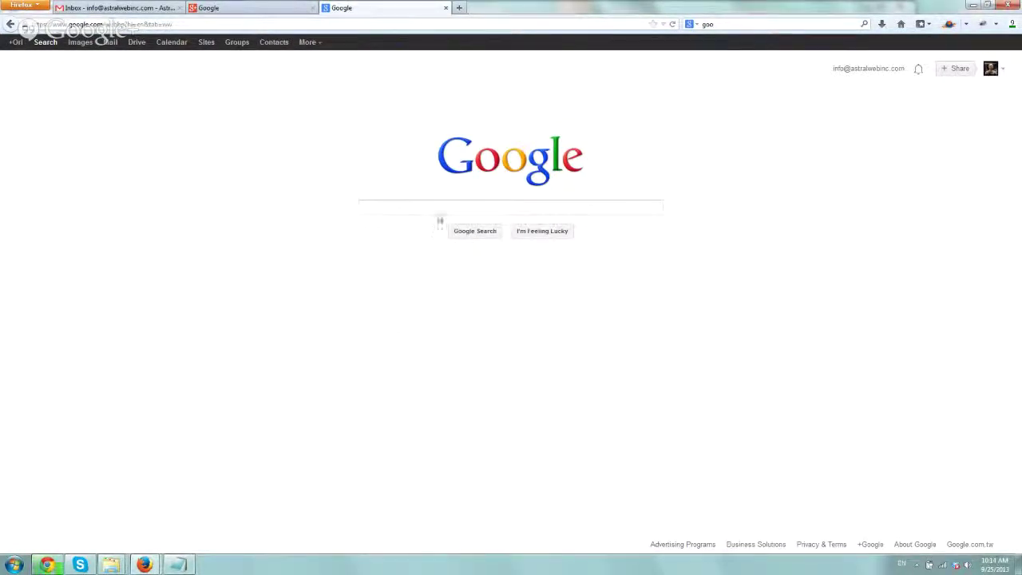
click(440, 209)
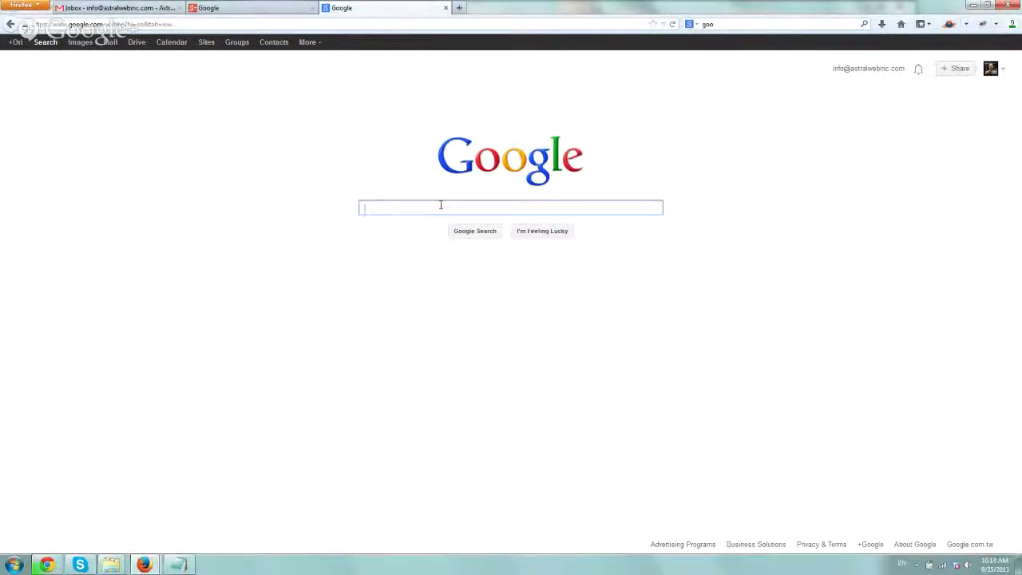
text(ppc)
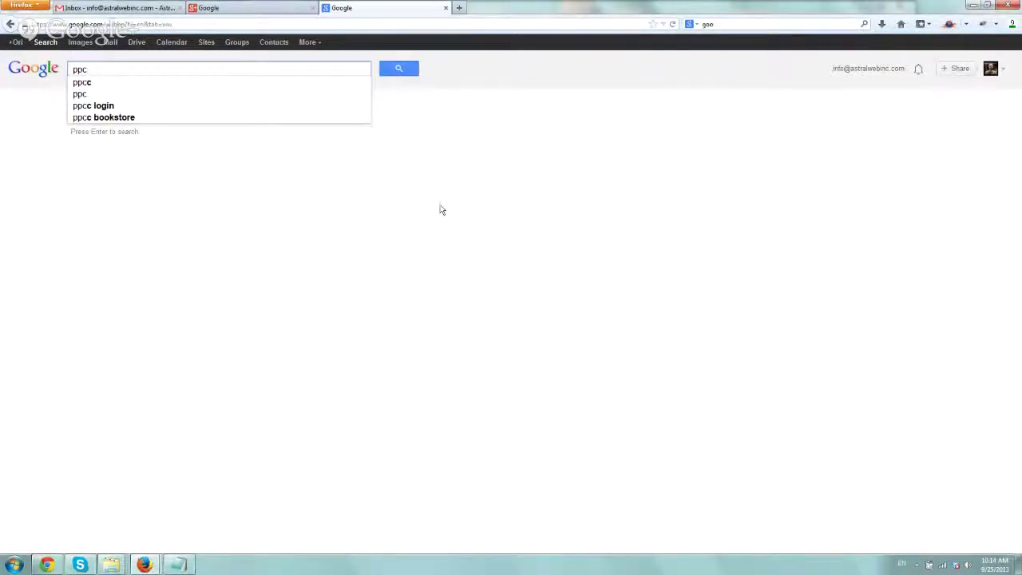
text( site)
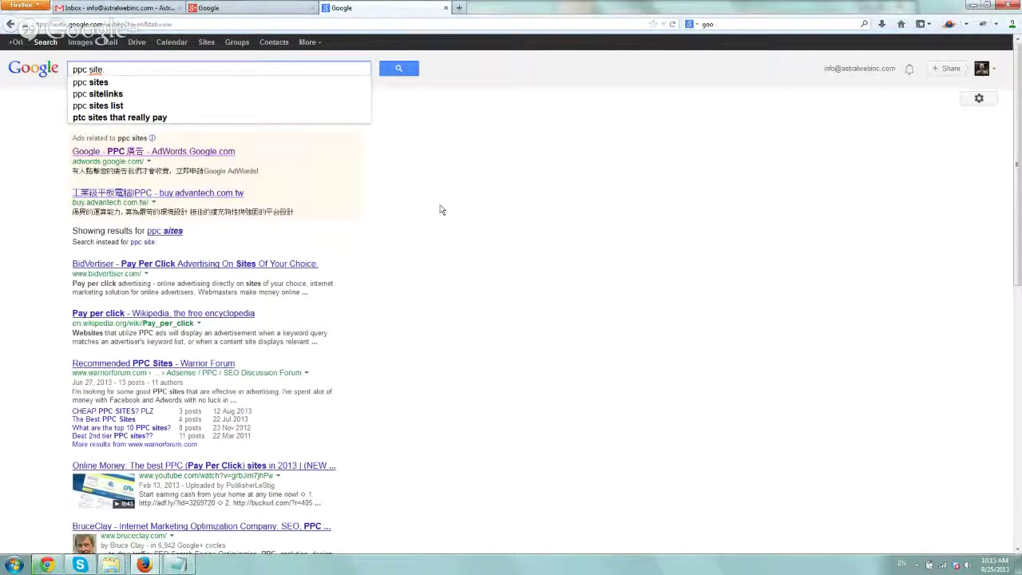
text(:moz.com)
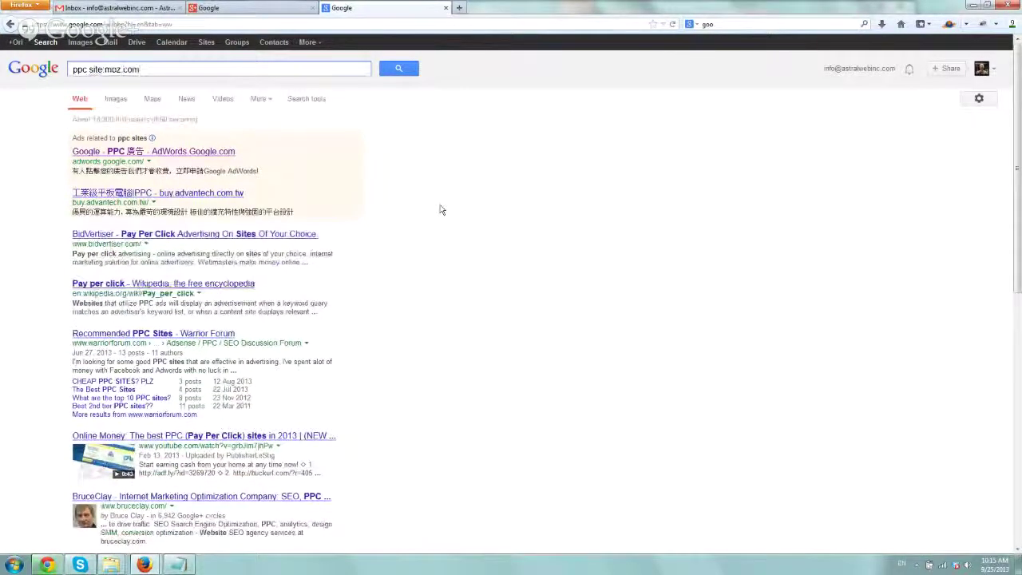
key(Return)
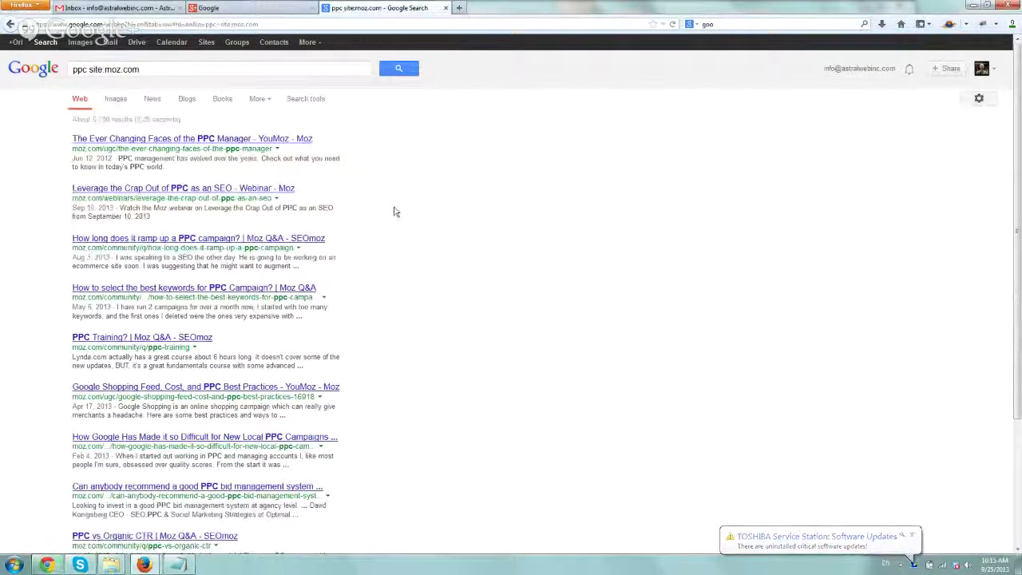
double_click(112, 118)
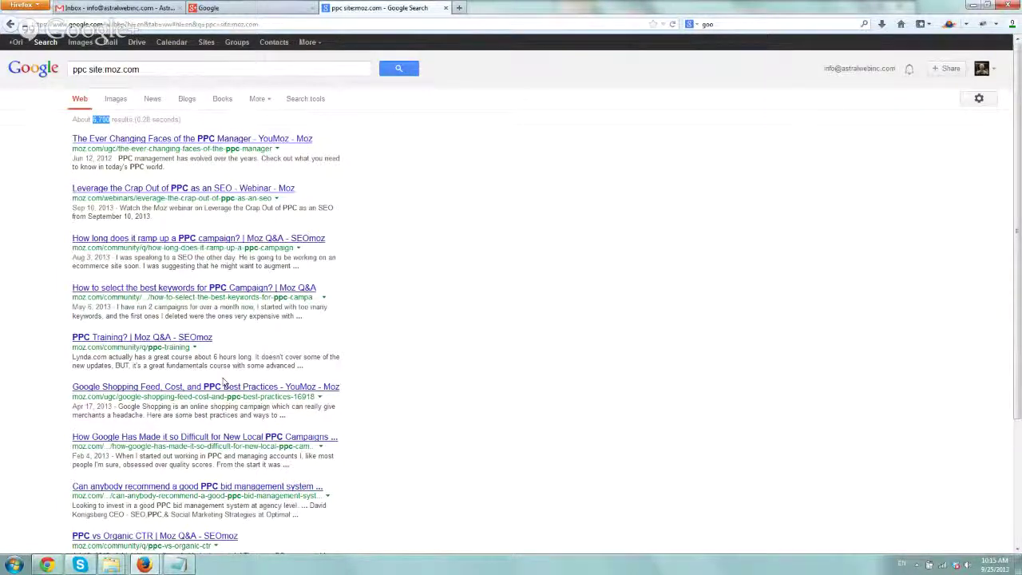
click(178, 564)
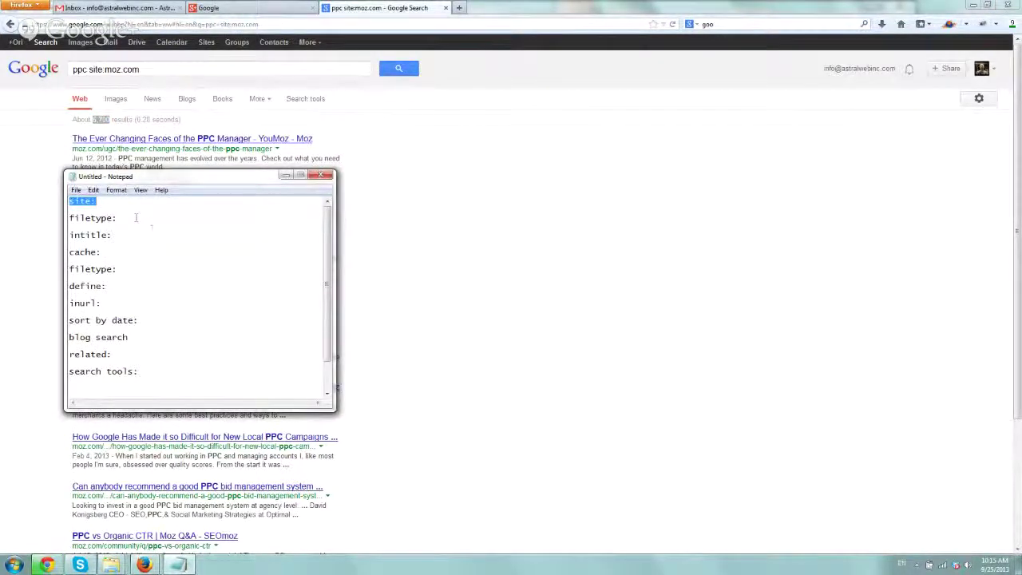
Step: Replace the query with 'basketball filetype:pdf' and run the search
drag(118, 218, 69, 220)
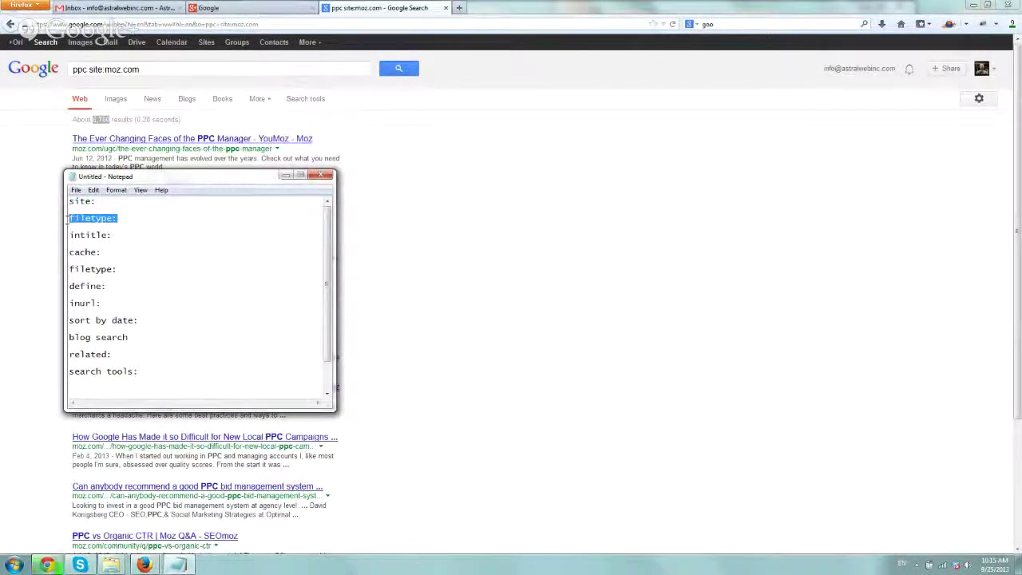
click(140, 69)
drag(140, 69, 56, 76)
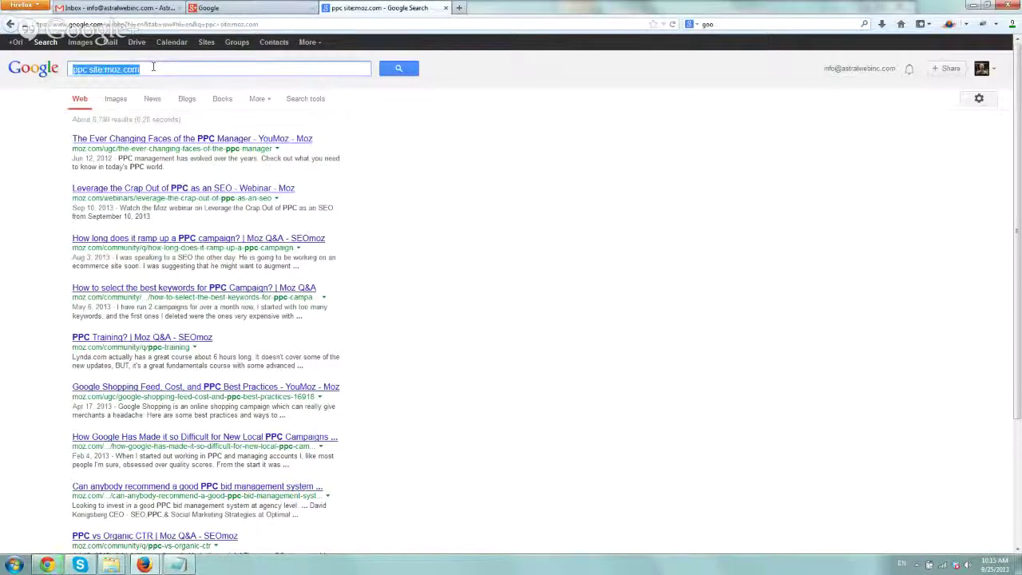
text(filetype:)
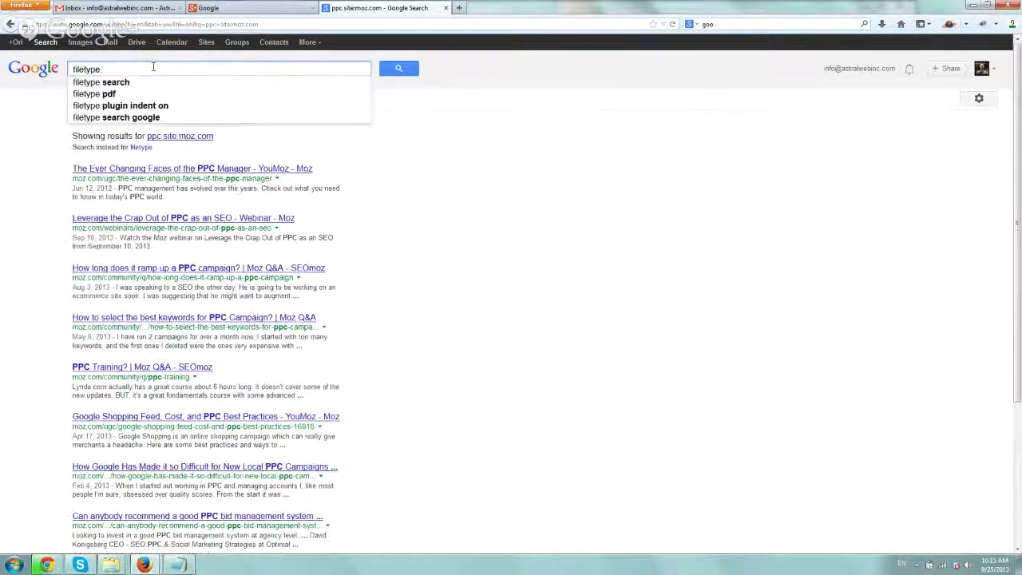
text(pdf)
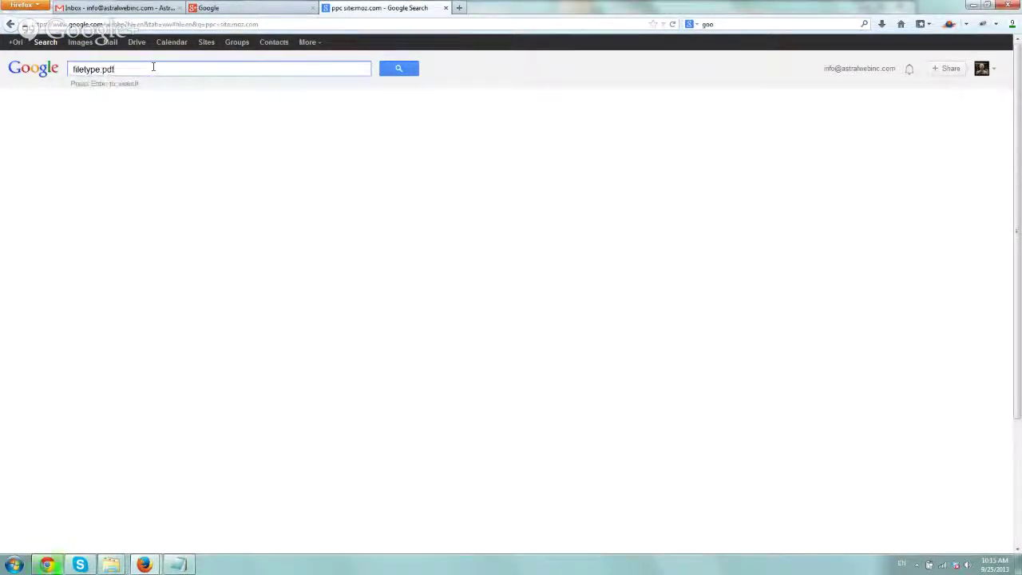
key(Home)
text(basketball)
key(Return)
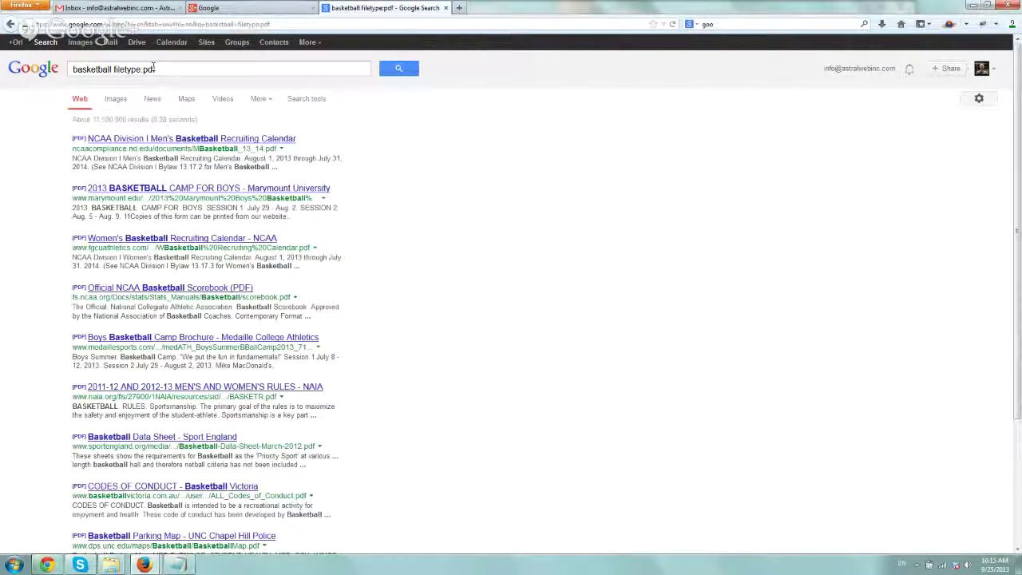
Step: Check the first result's .pdf address, then close the opened PDF
double_click(273, 148)
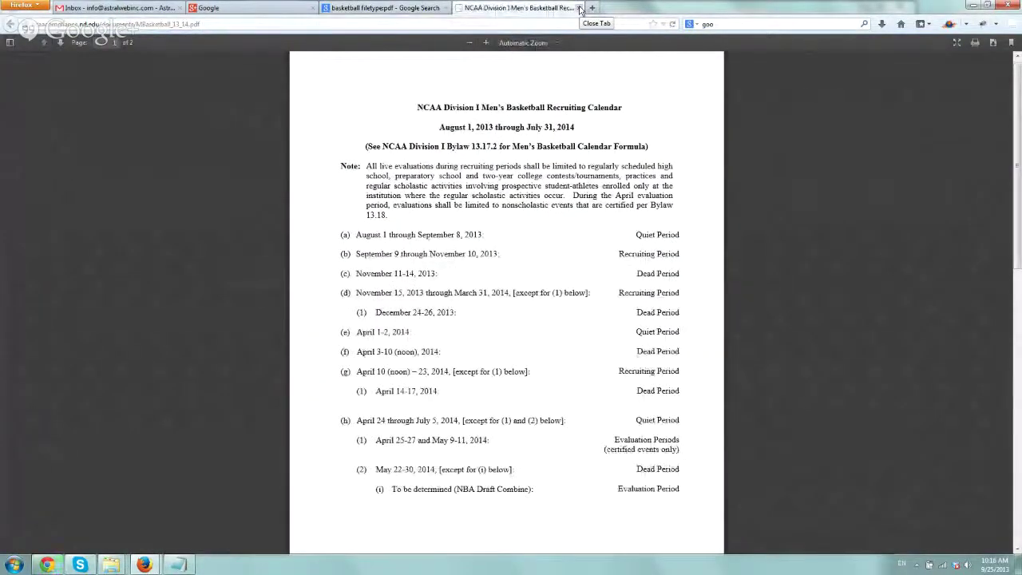
click(579, 8)
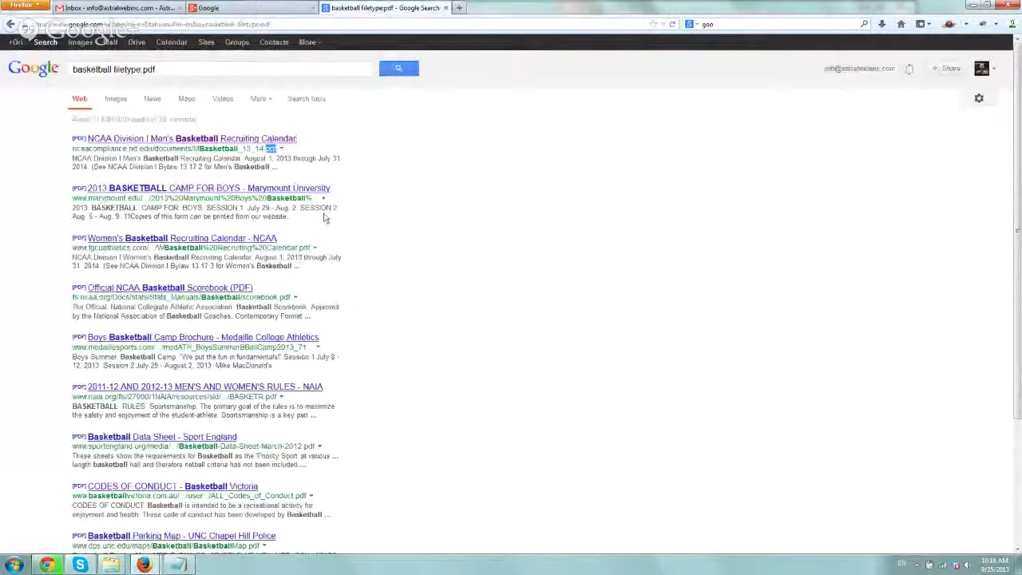
click(357, 150)
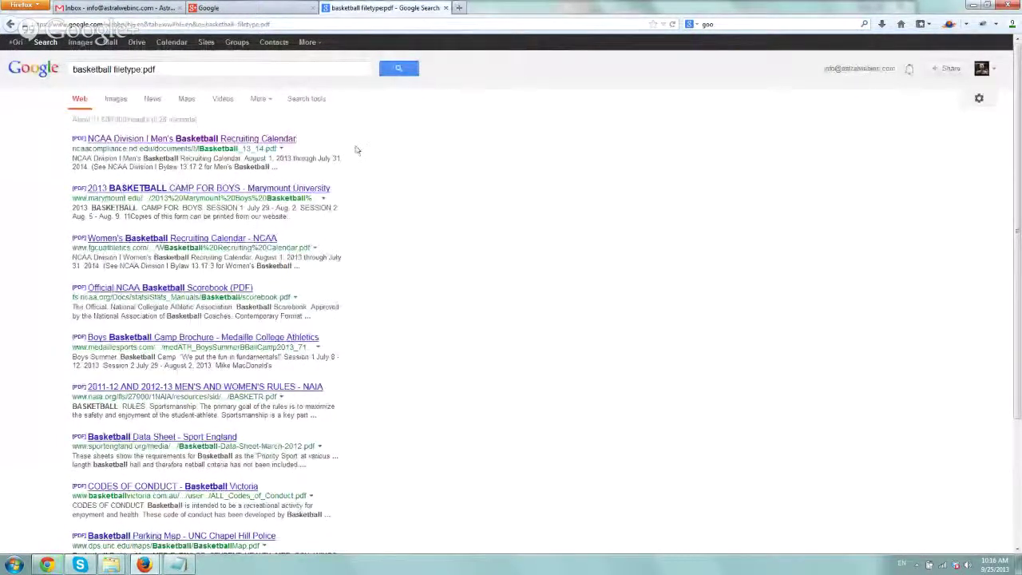
Step: Mark intitle: in the notes and highlight the current query and first result title
click(179, 564)
drag(116, 234, 67, 235)
drag(170, 68, 72, 69)
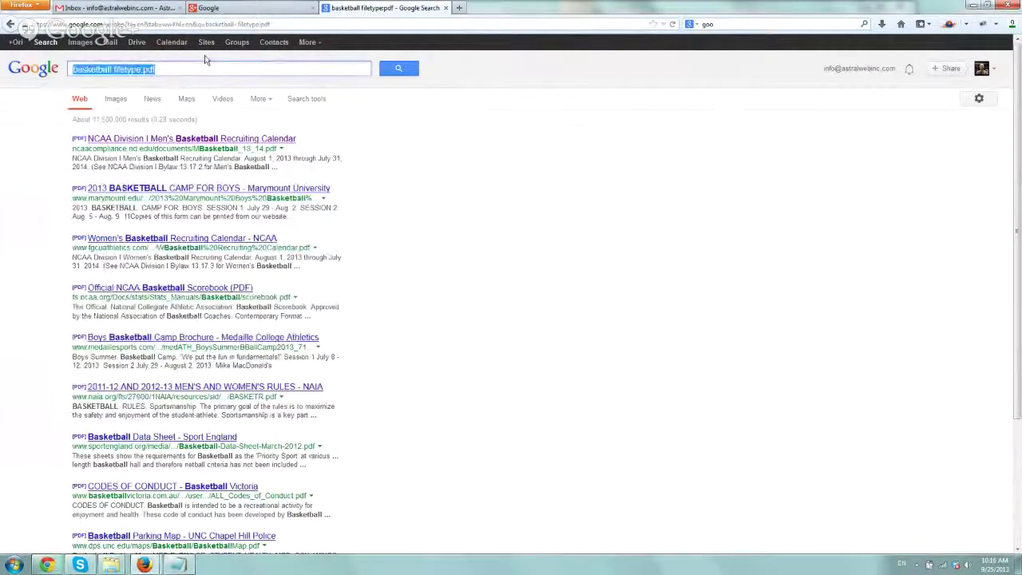
click(314, 145)
drag(313, 145, 85, 144)
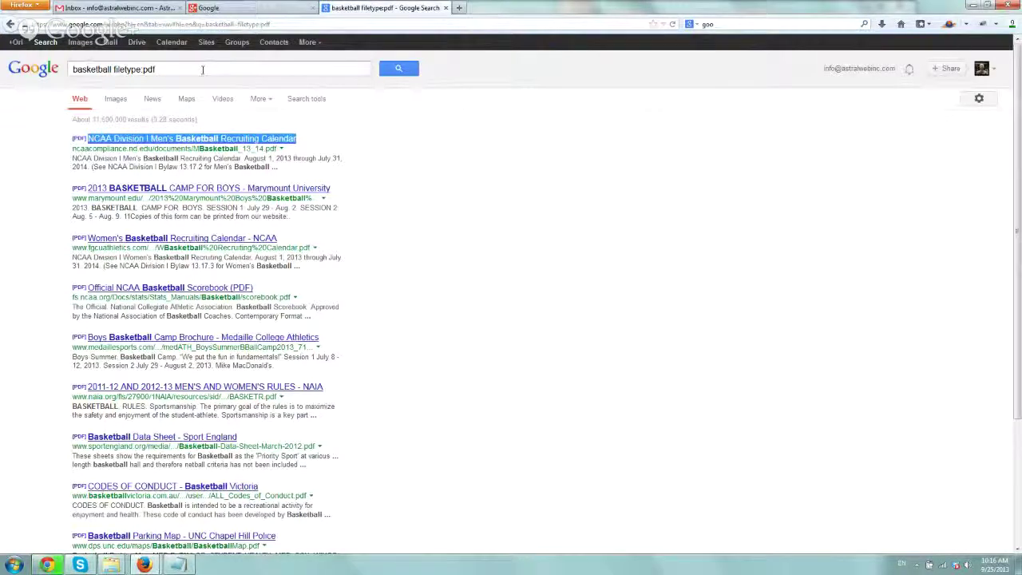
Step: Search site:moz.com intitle:"ppc tips" and highlight intitle: in the query
drag(202, 69, 2, 70)
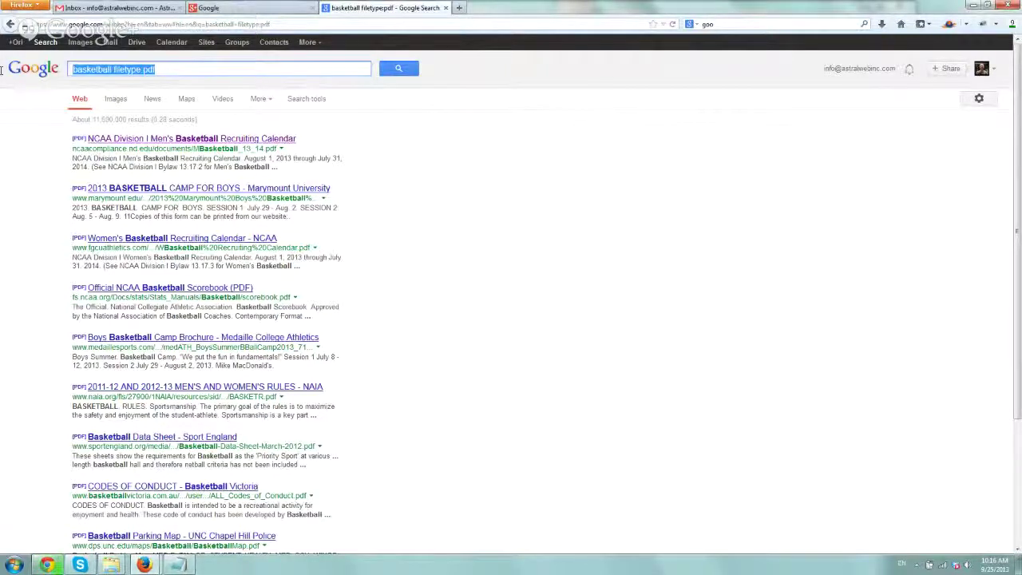
text(site)
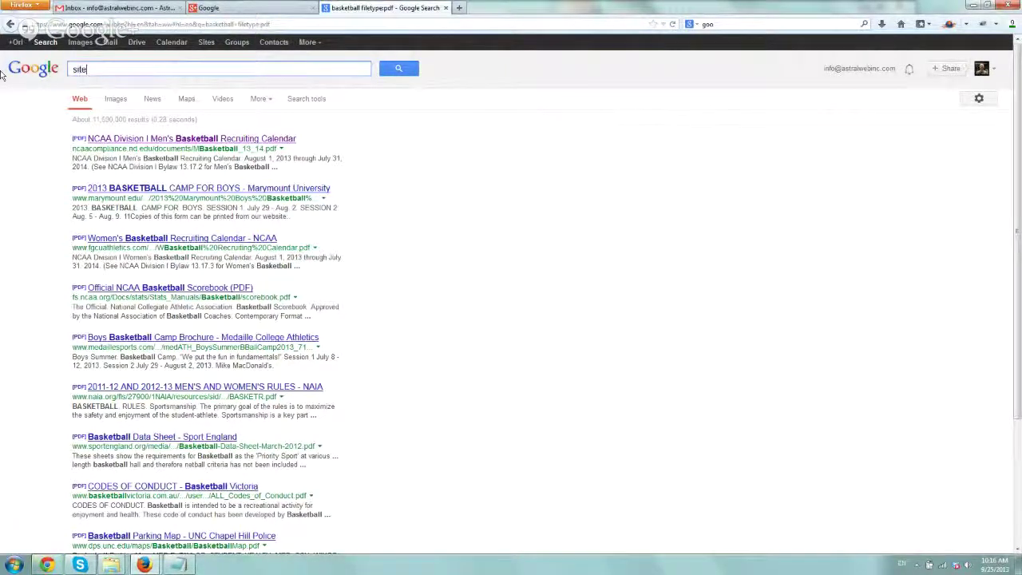
text(:Pmoz)
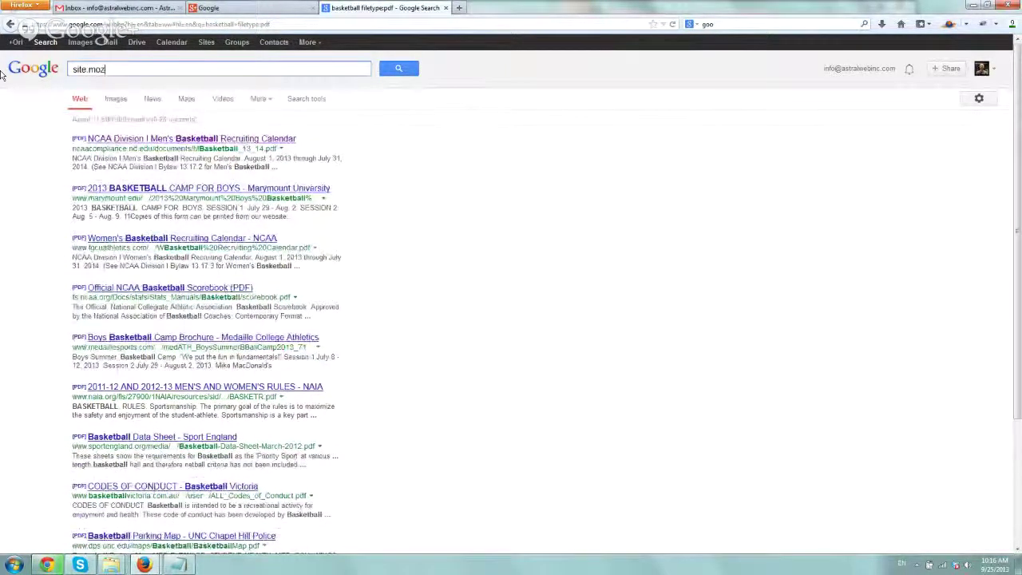
text(.com intl)
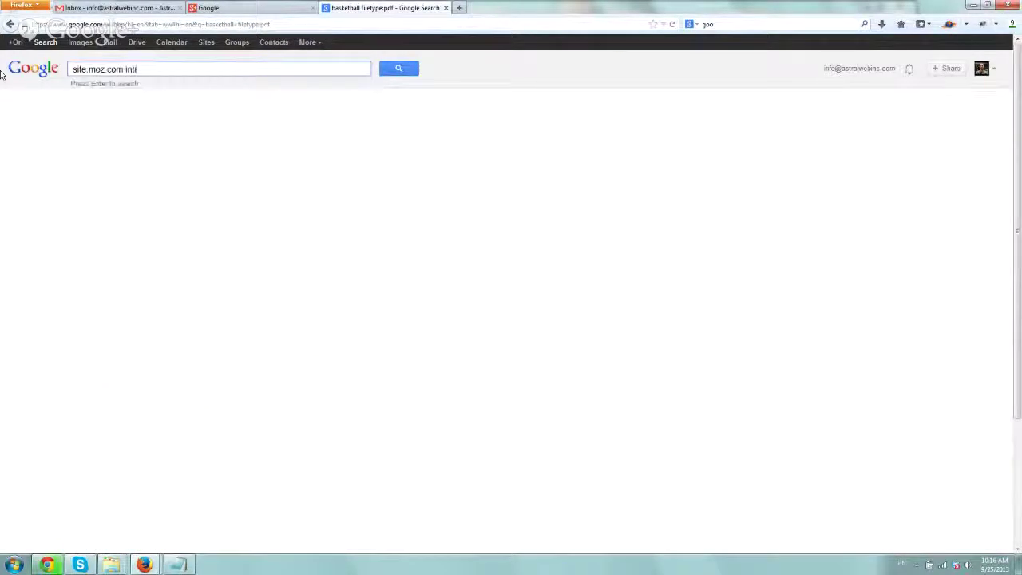
key(BackSpace)
text(itle:ppc tips)
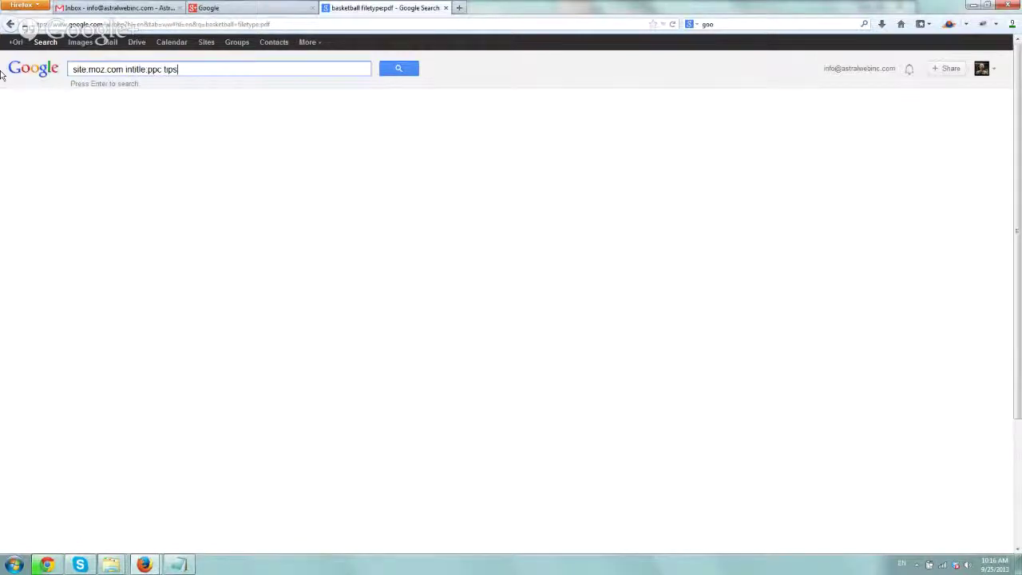
key(Left)
key(Left)
key(Left)
key(Left)
key(Left)
text(")
key(End)
text(")
key(ctrl+Left)
key(ctrl+Left)
key(ctrl+Left)
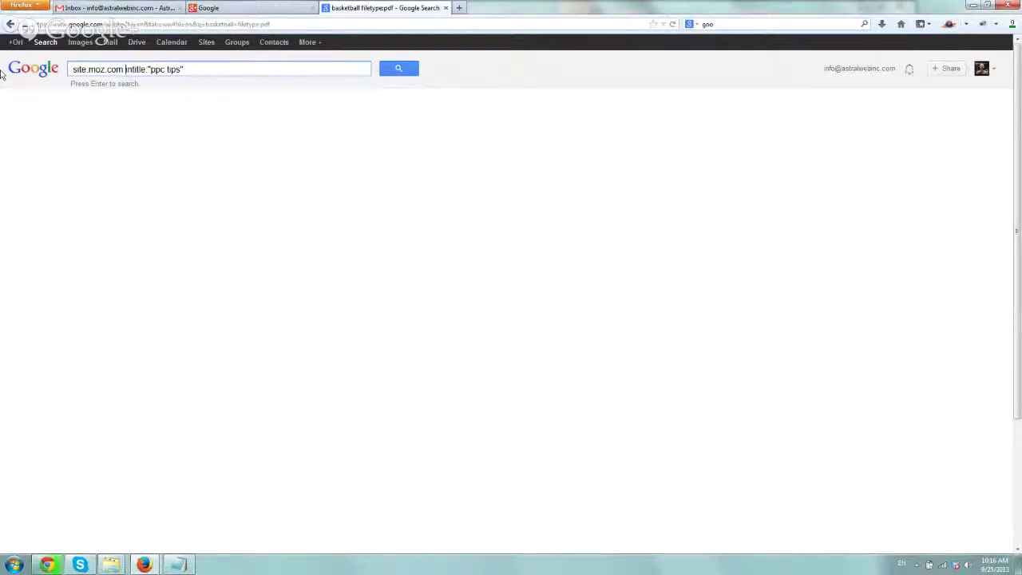
key(ctrl+Right)
key(ctrl+Right)
key(ctrl+Right)
key(Return)
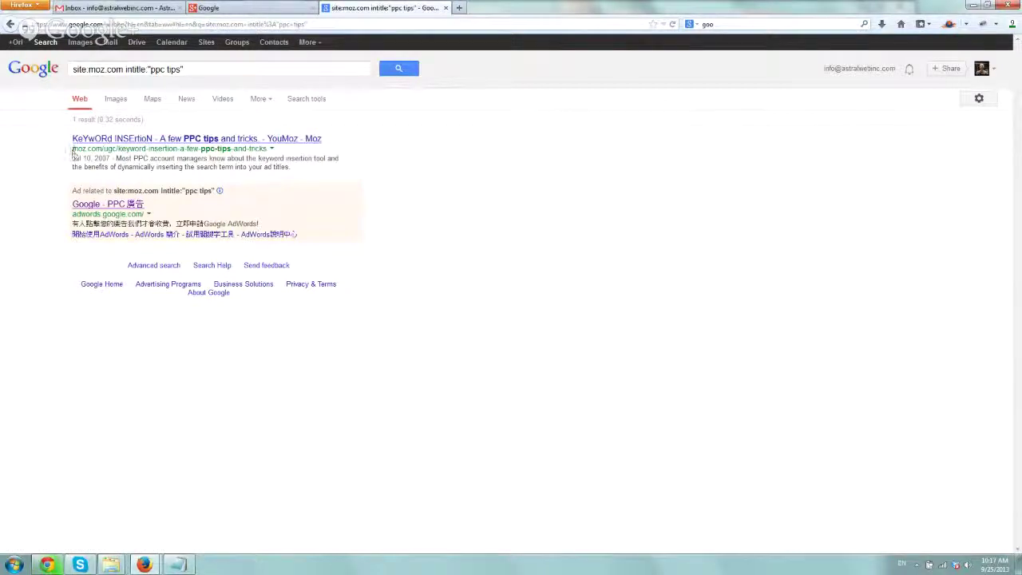
drag(126, 69, 150, 70)
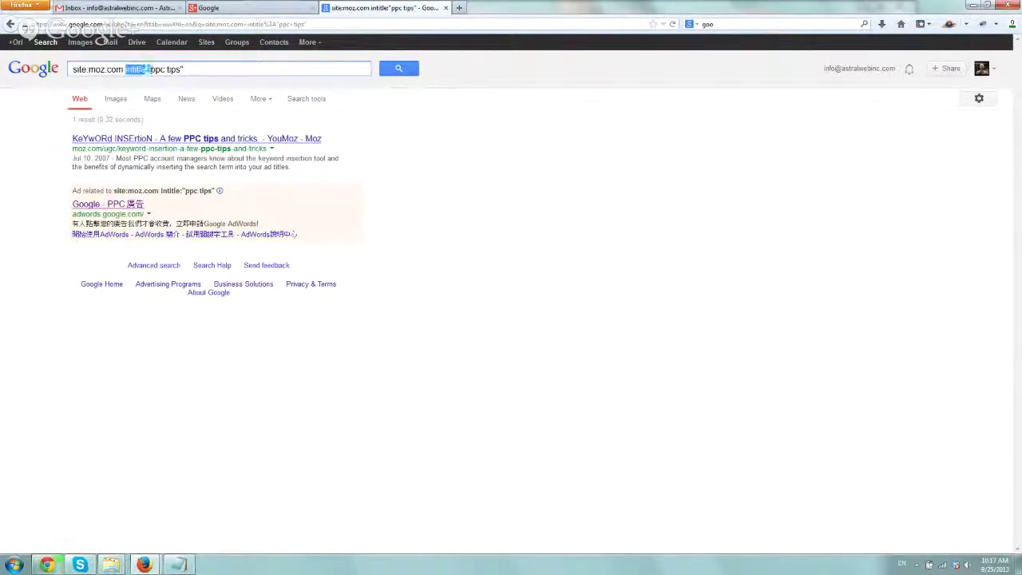
Step: Mark cache: in the notes and start a cache: query in Google
click(177, 565)
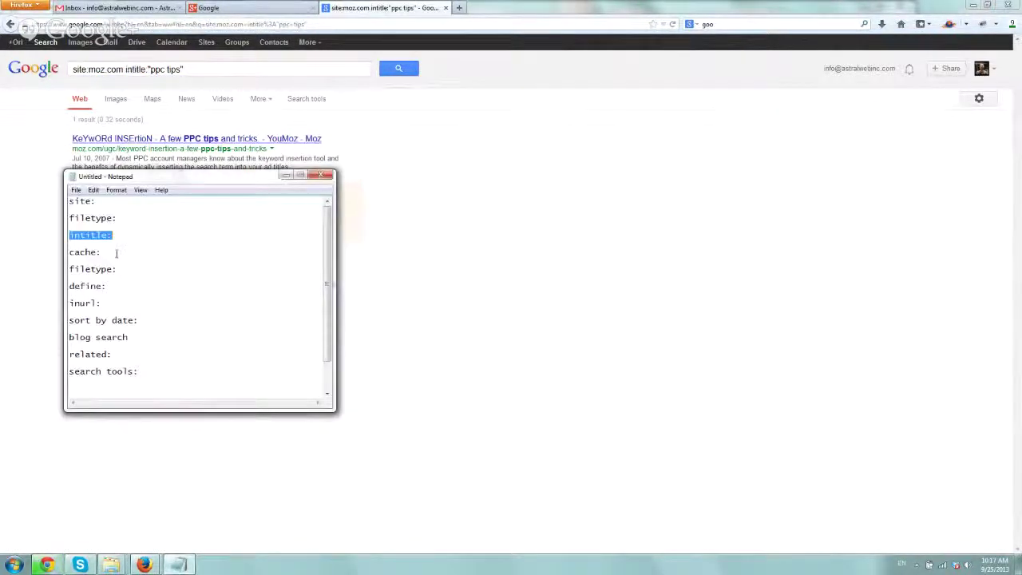
drag(117, 253, 59, 255)
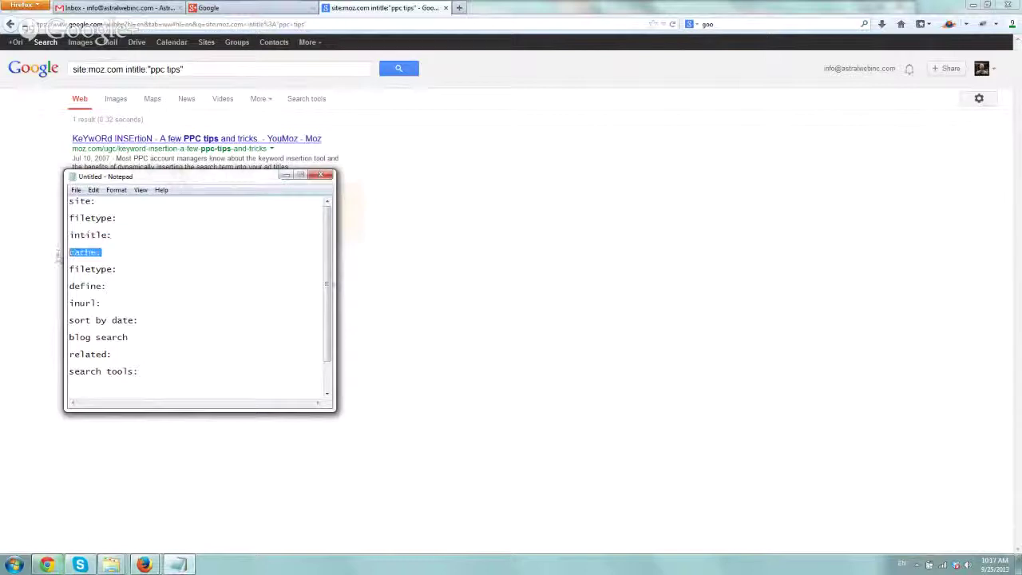
click(203, 72)
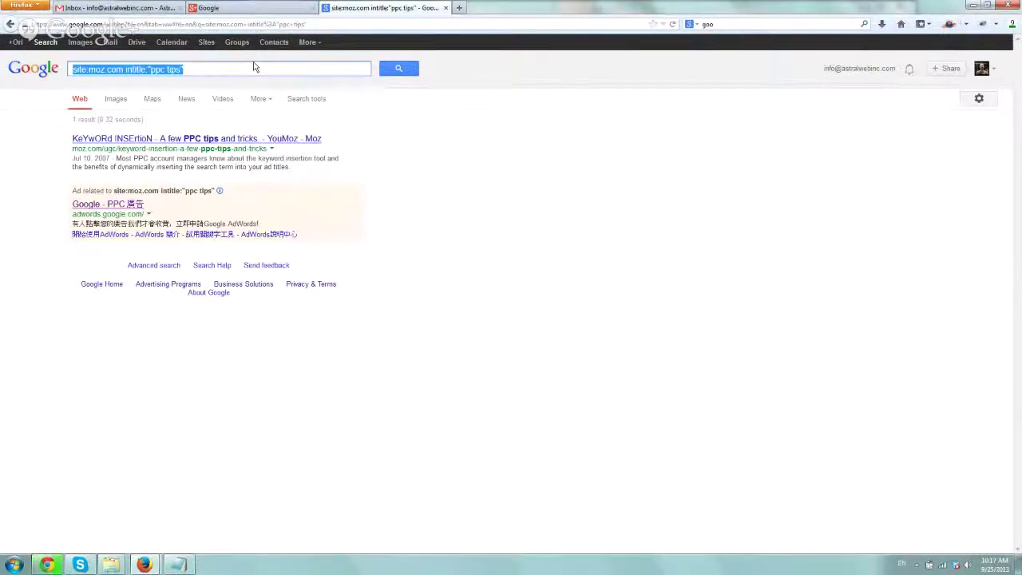
text(cache:)
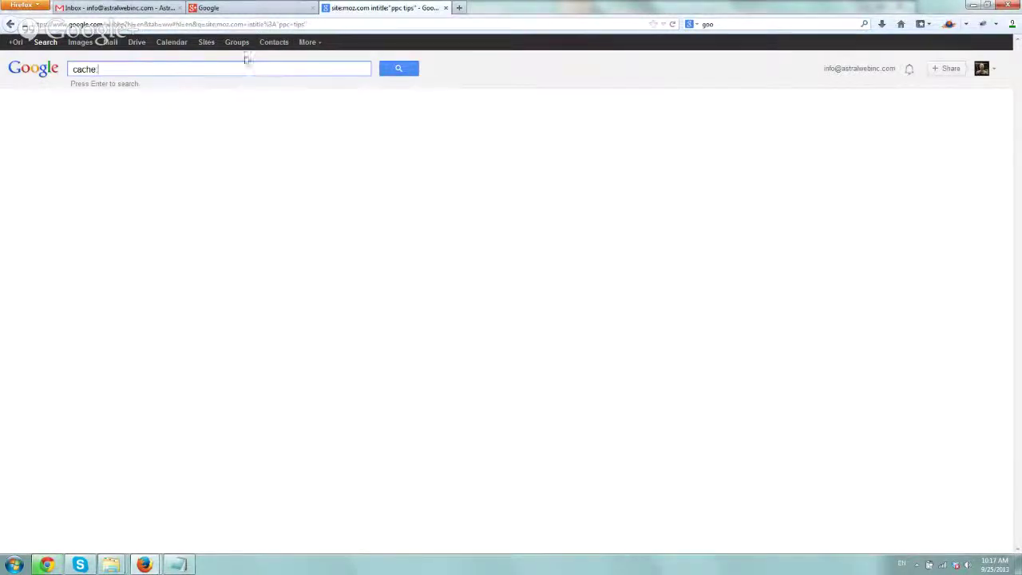
Step: Open the Astral Web About Us page in a new tab and copy its address
click(459, 8)
text(www.astralwebinc.com/)
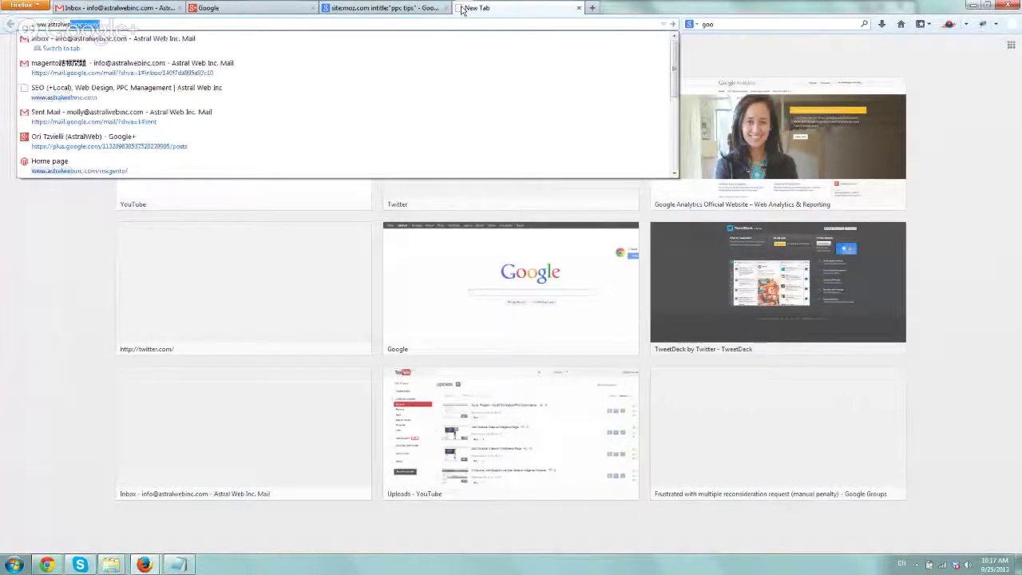
key(Return)
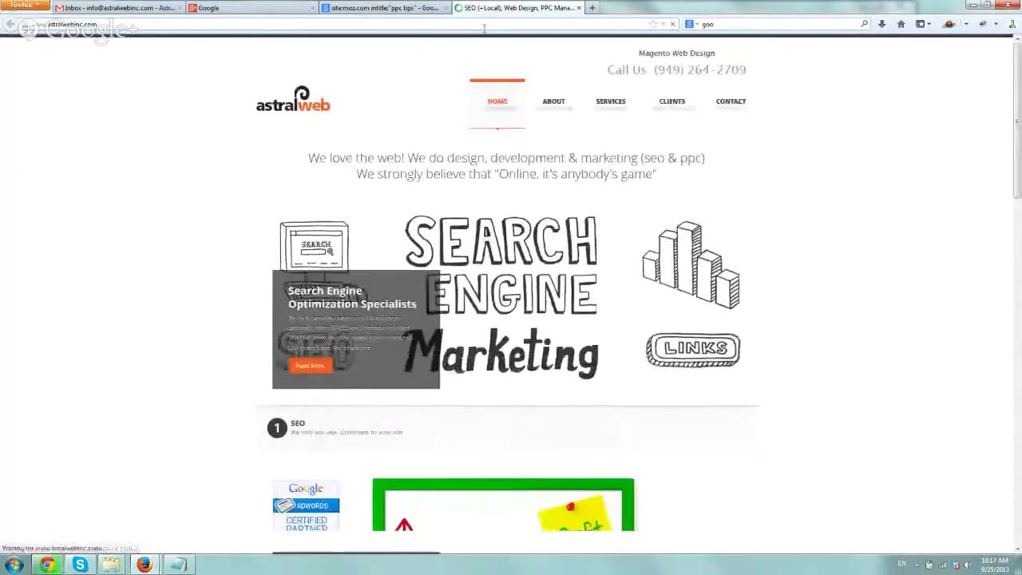
click(558, 104)
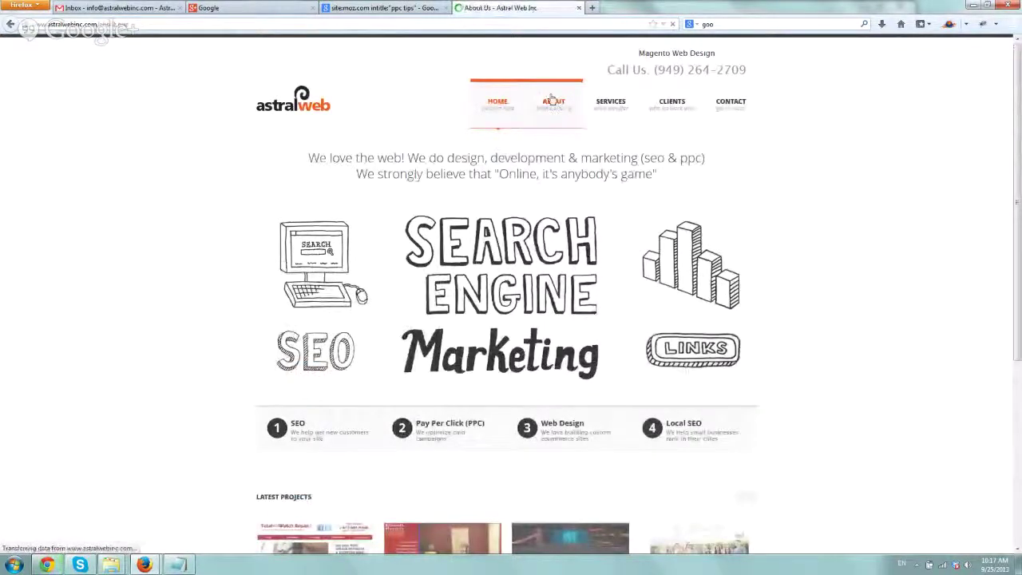
click(237, 22)
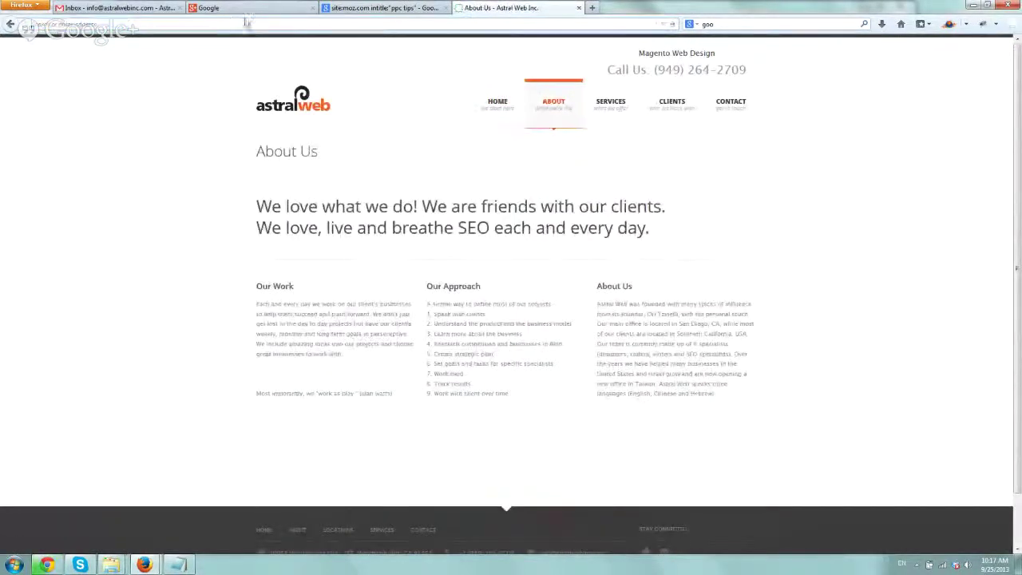
Step: Search cache: with the About page URL and compare the 12 Sep 2013 snapshot to today
click(375, 7)
click(162, 67)
text(cache:)
text(http://www.astralwebinc.com/about.php)
key(Return)
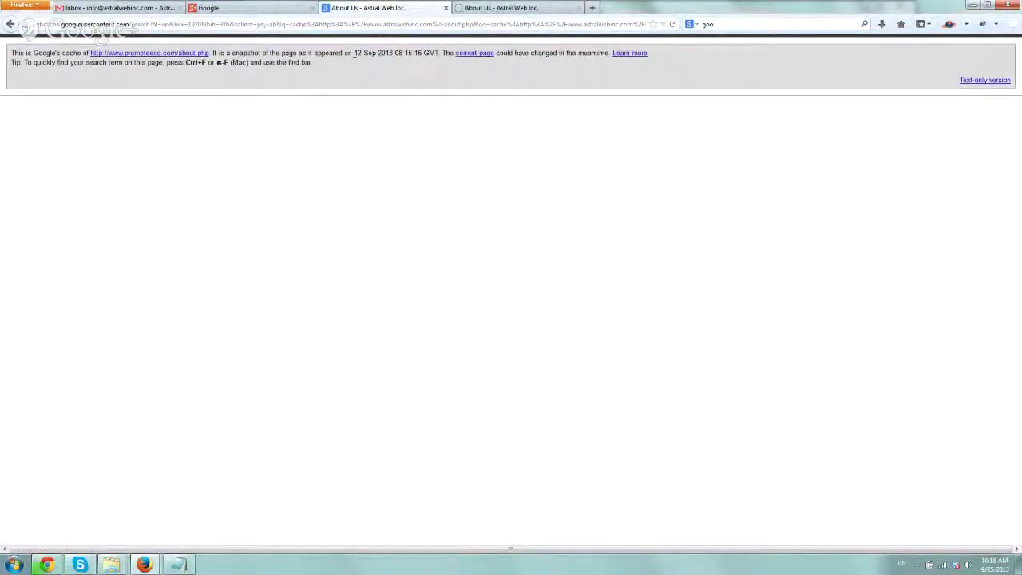
drag(354, 53, 392, 53)
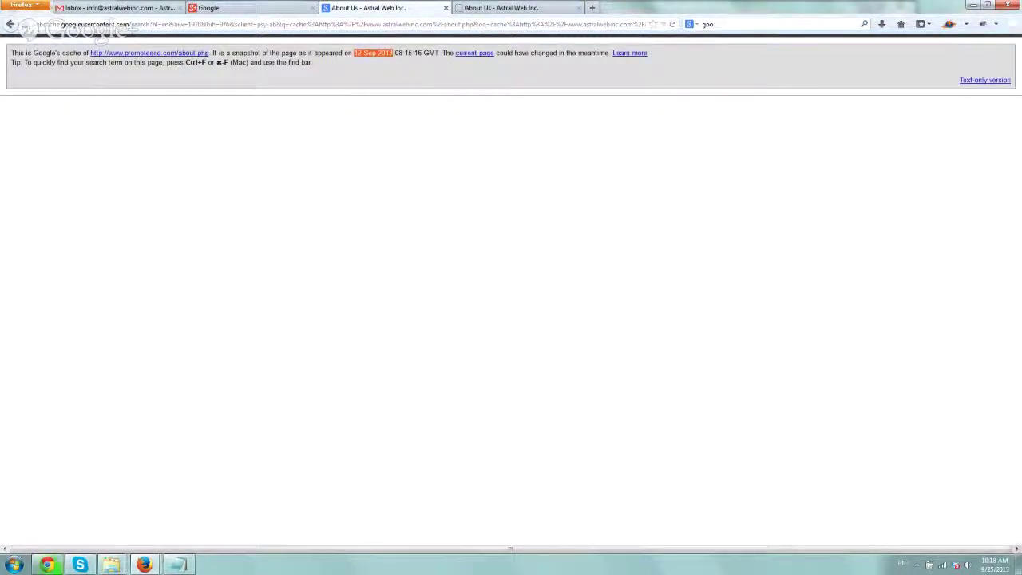
click(994, 565)
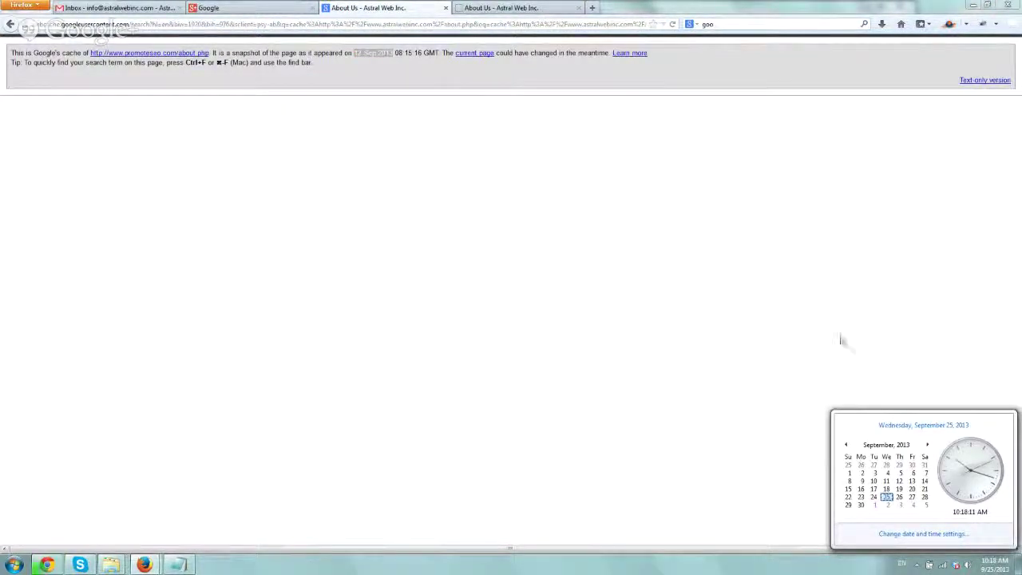
click(343, 70)
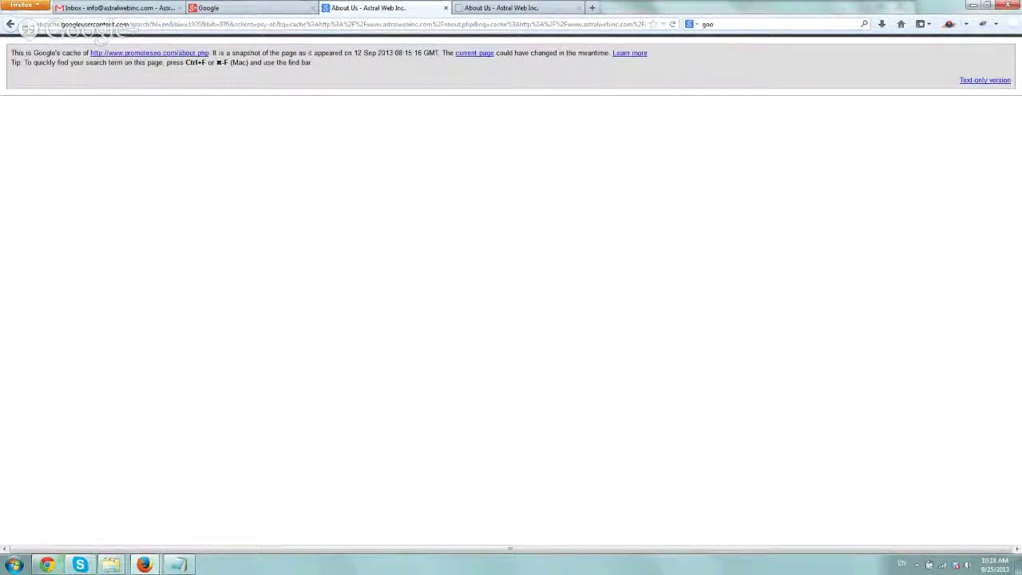
Step: Load yahoo.com in the other tab and compare it with the cached page
click(477, 10)
text(www.yahoo.com)
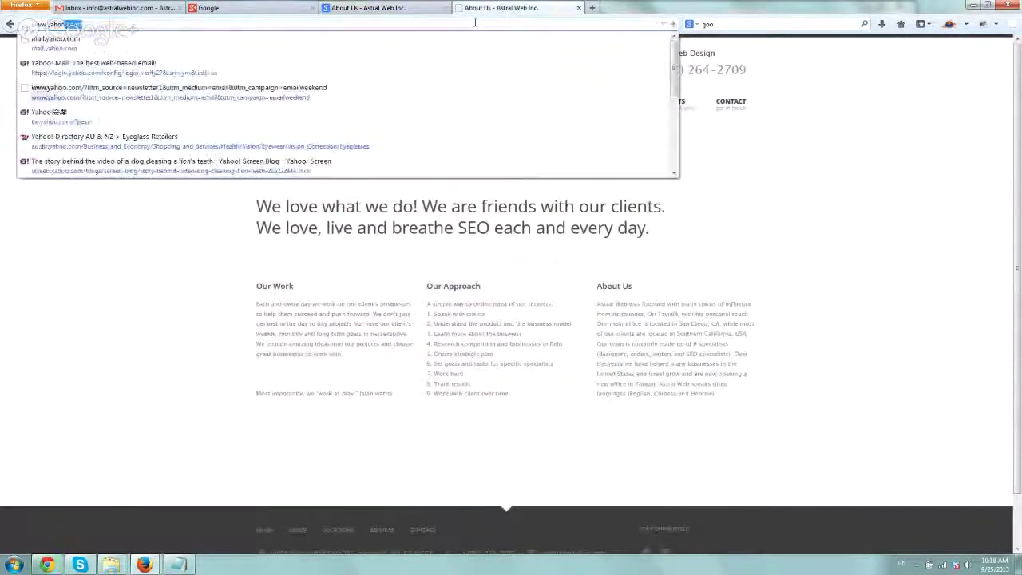
key(Return)
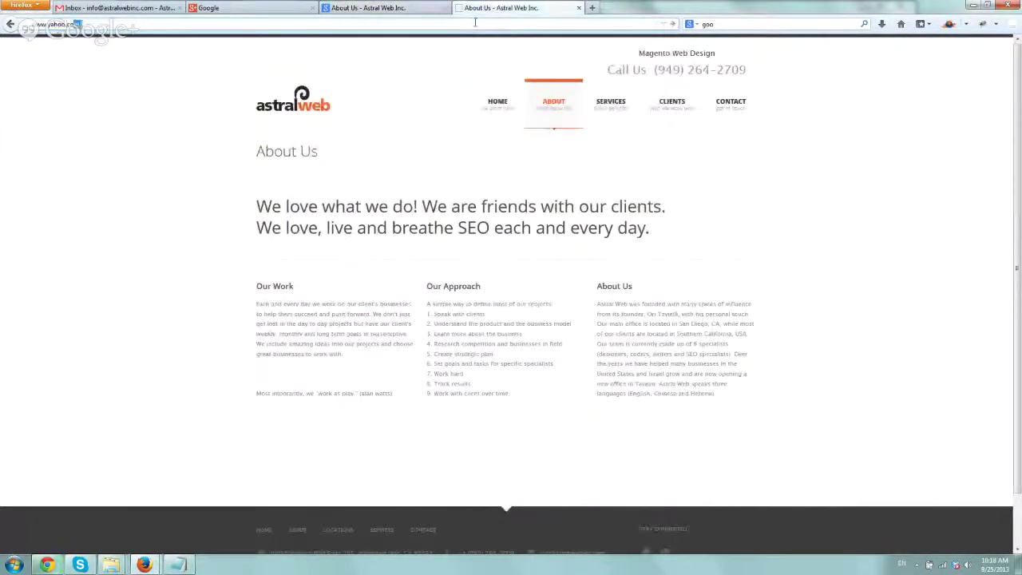
click(382, 8)
click(479, 8)
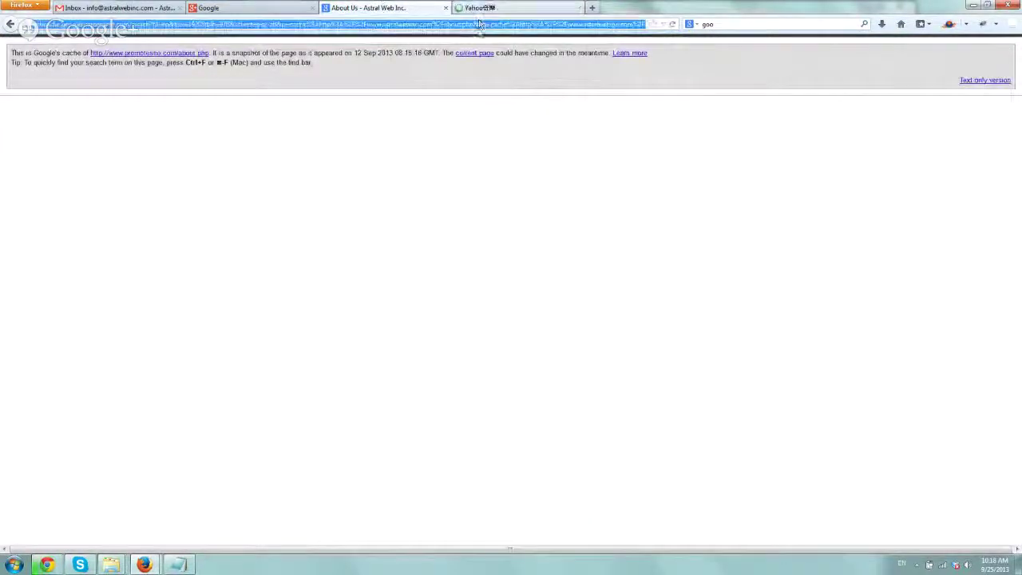
click(382, 8)
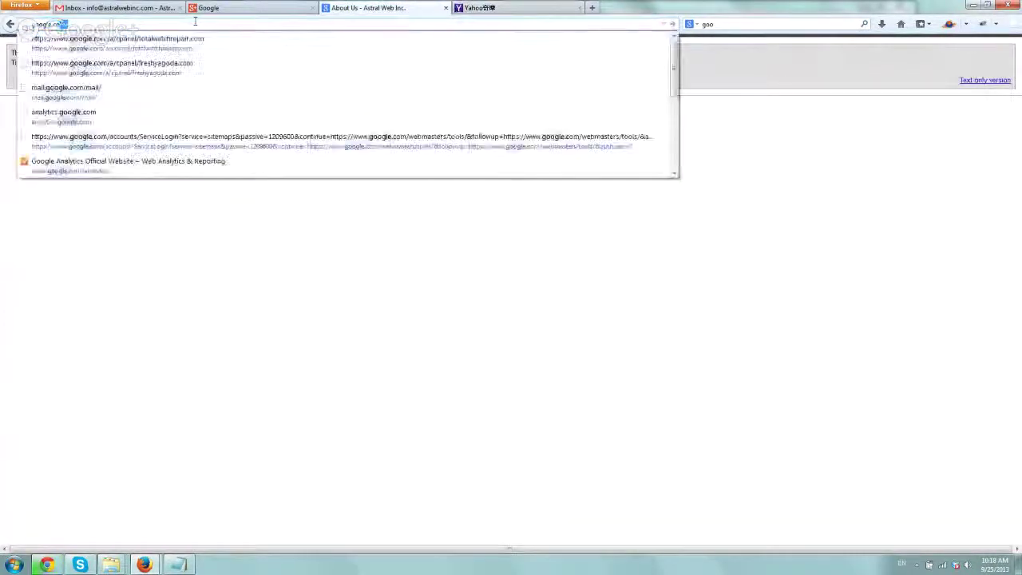
Step: Search cache:yahoo.com from the Google home page
key(Return)
text(cache:yahoo)
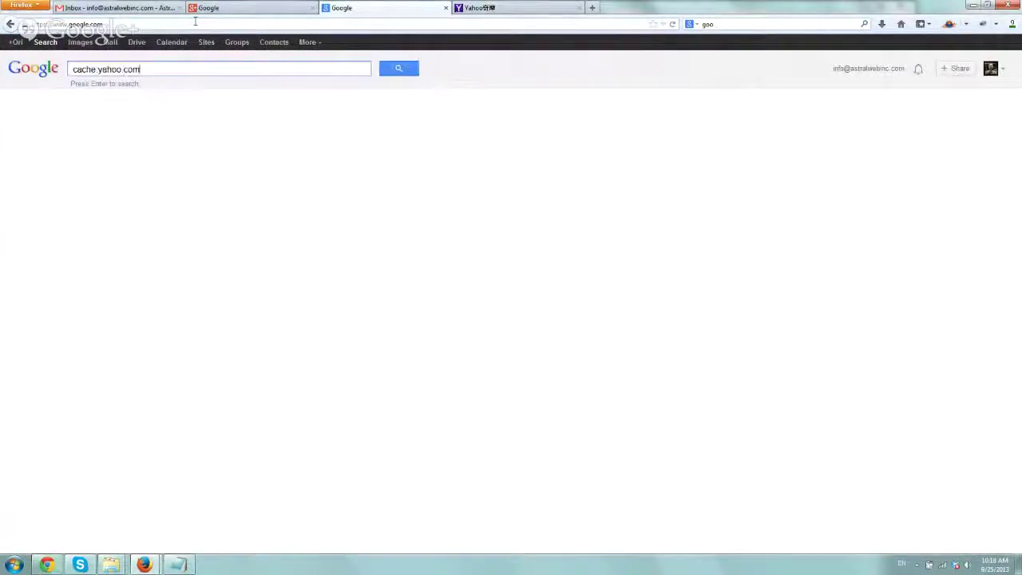
text(.com)
key(Return)
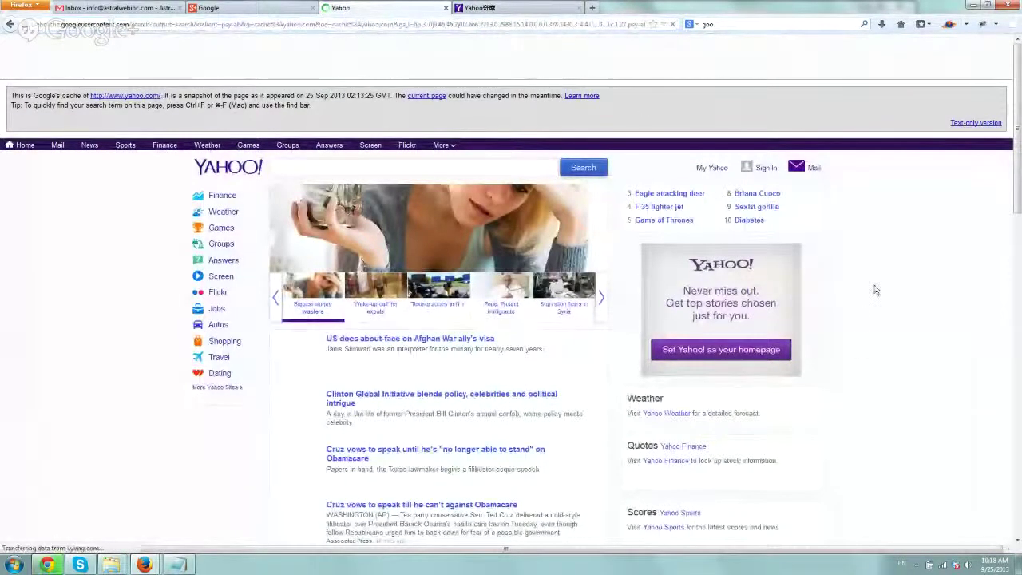
click(184, 565)
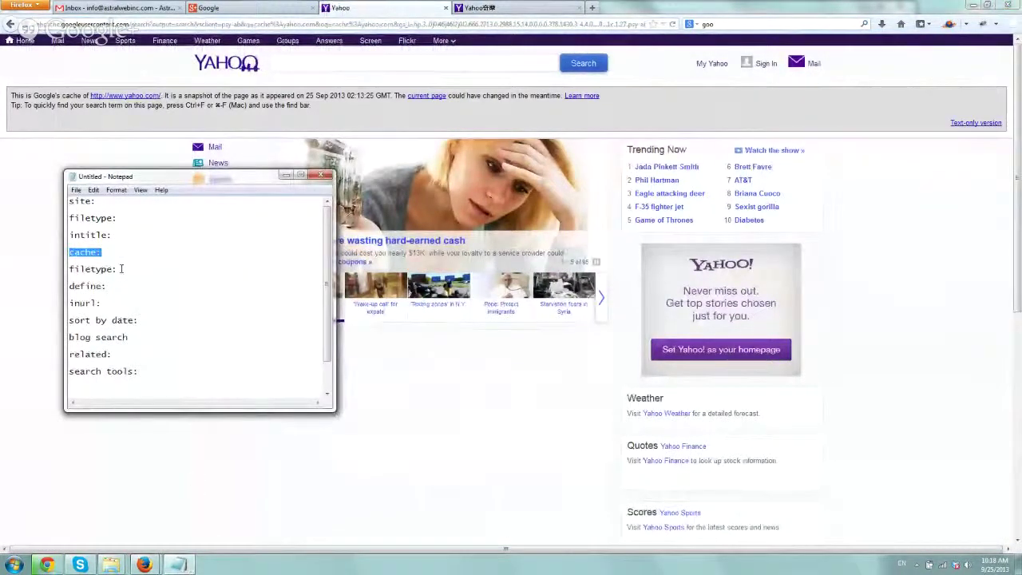
Step: Delete the duplicate filetype: line from the notes and mark define: next
drag(121, 269, 67, 270)
key(BackSpace)
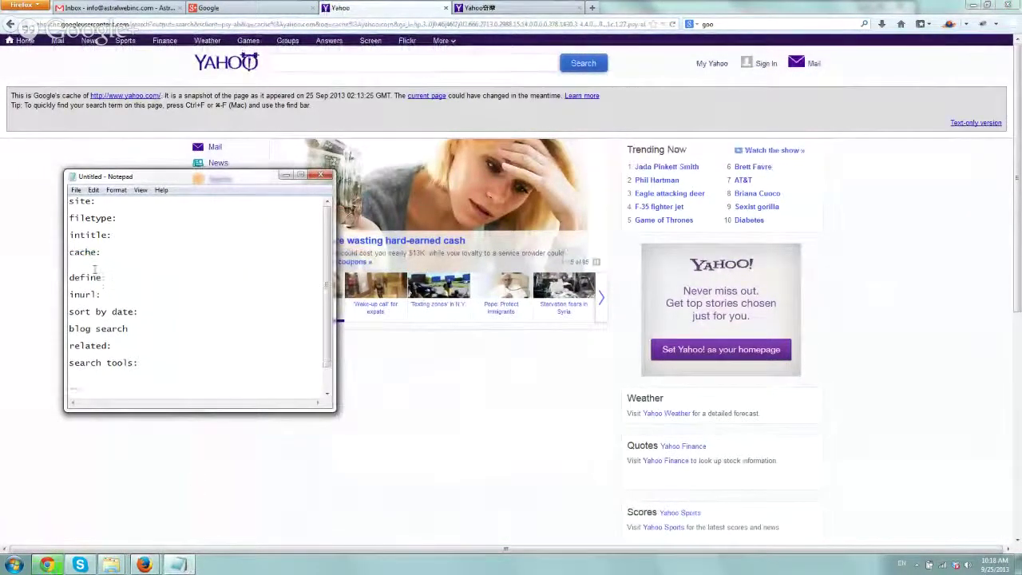
key(BackSpace)
drag(108, 269, 67, 269)
Step: Search define:moon from the Firefox search bar
click(495, 10)
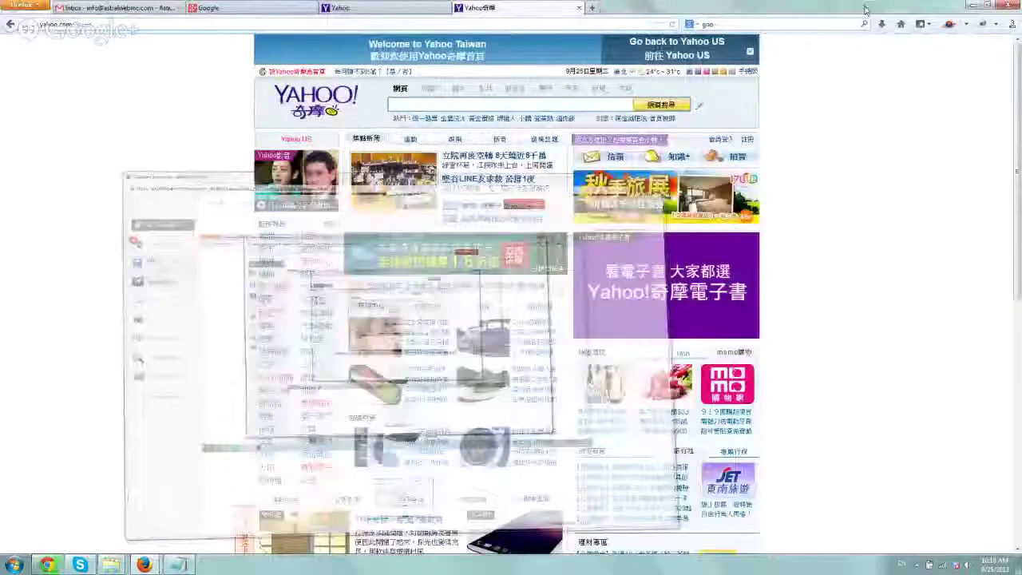
click(741, 25)
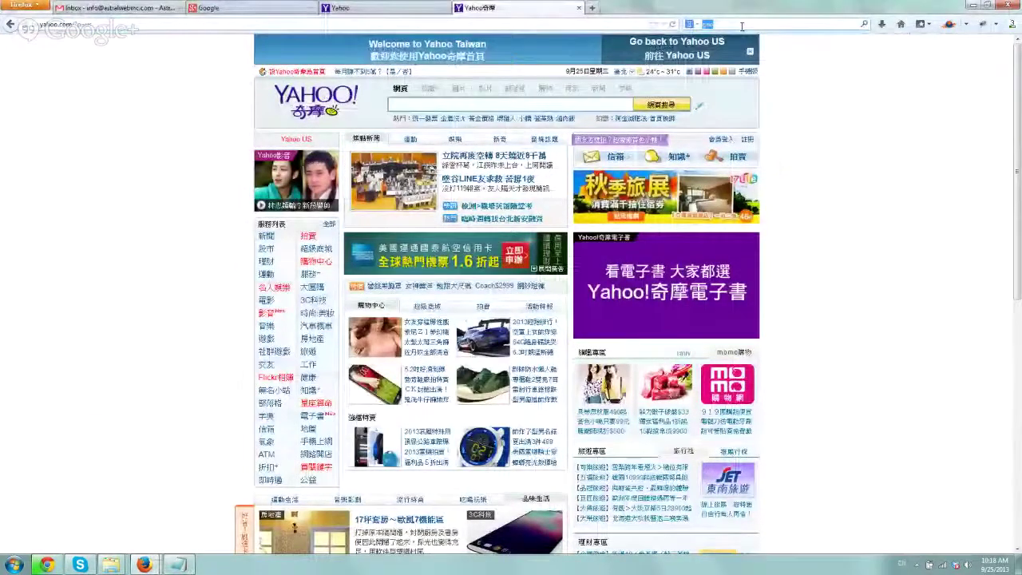
text(define:moon)
key(Return)
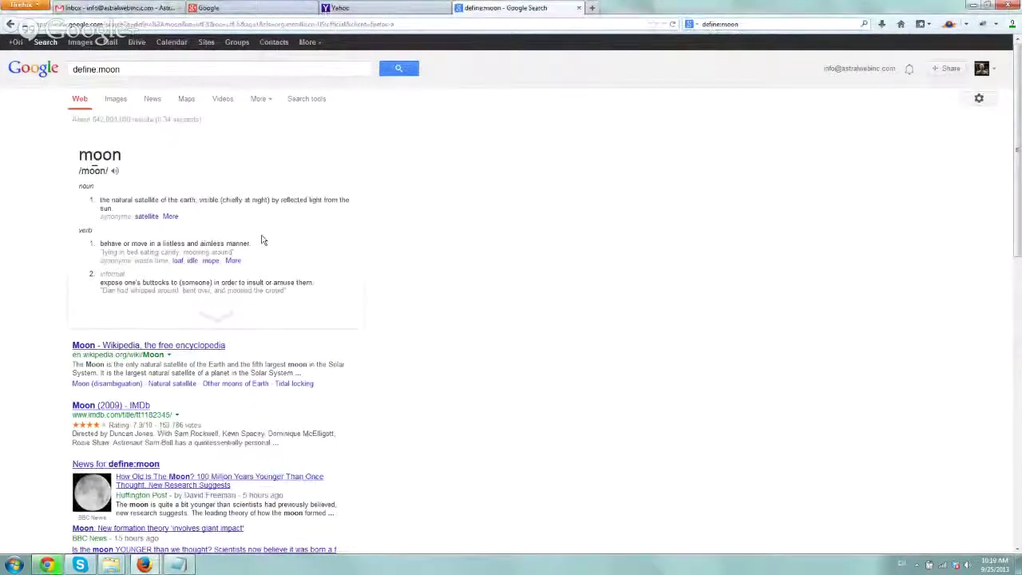
Step: Search site:moz.com inurl:ppc and highlight ppc in the result addresses
click(184, 564)
drag(102, 286, 46, 291)
key(ctrl+c)
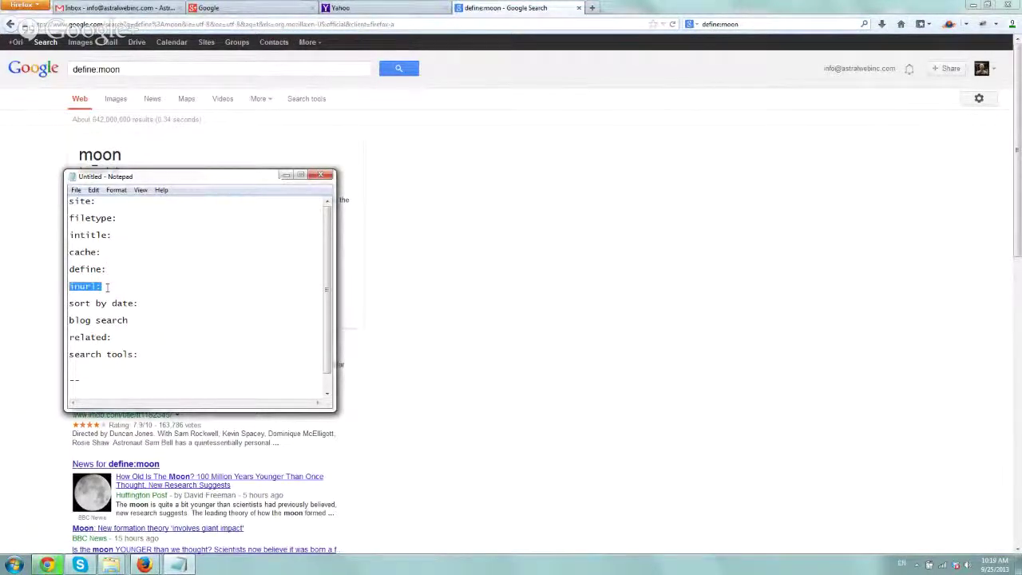
triple_click(176, 68)
text(site:moz.com)
key(ctrl+v)
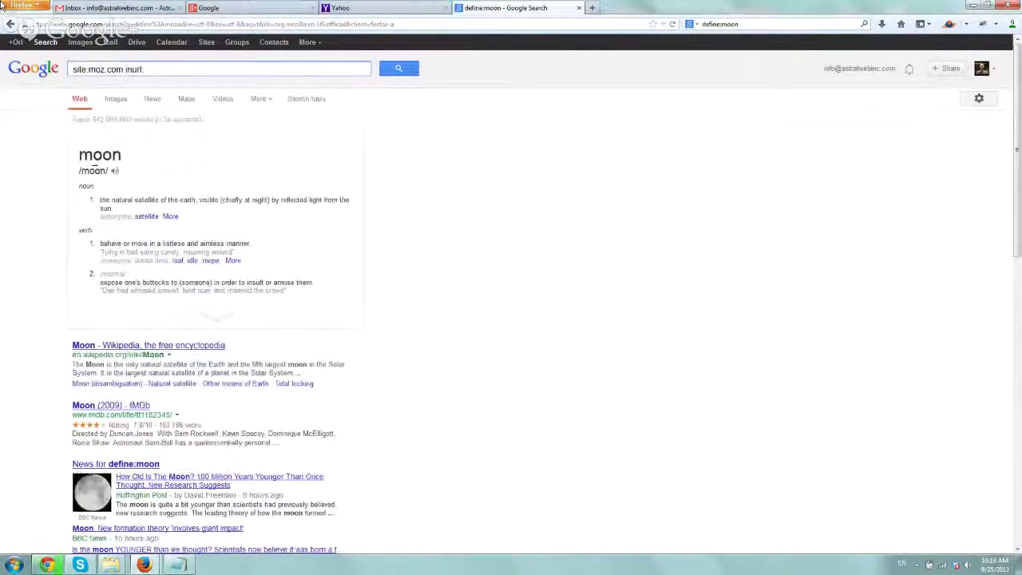
text(pp)
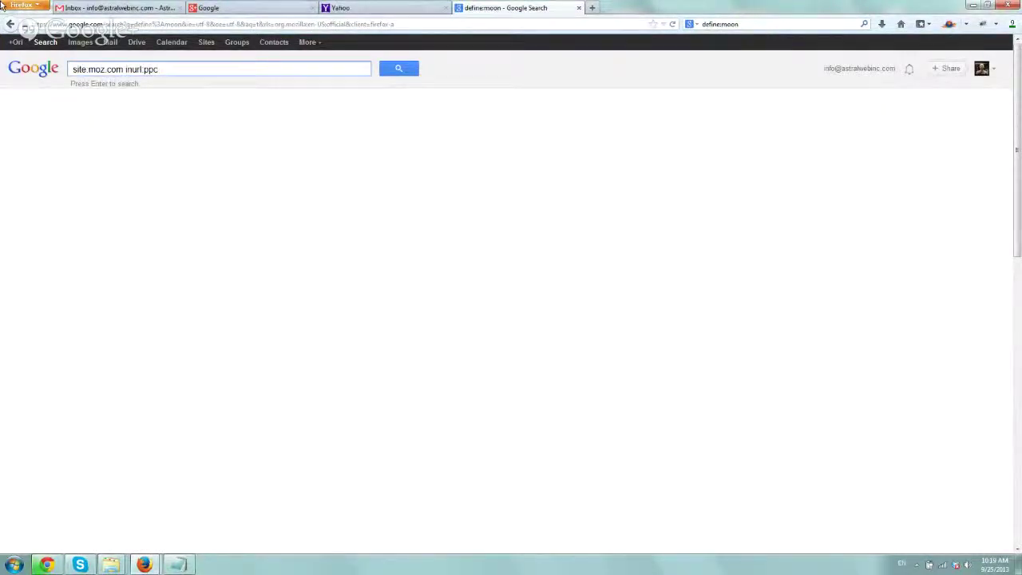
text(c)
key(Return)
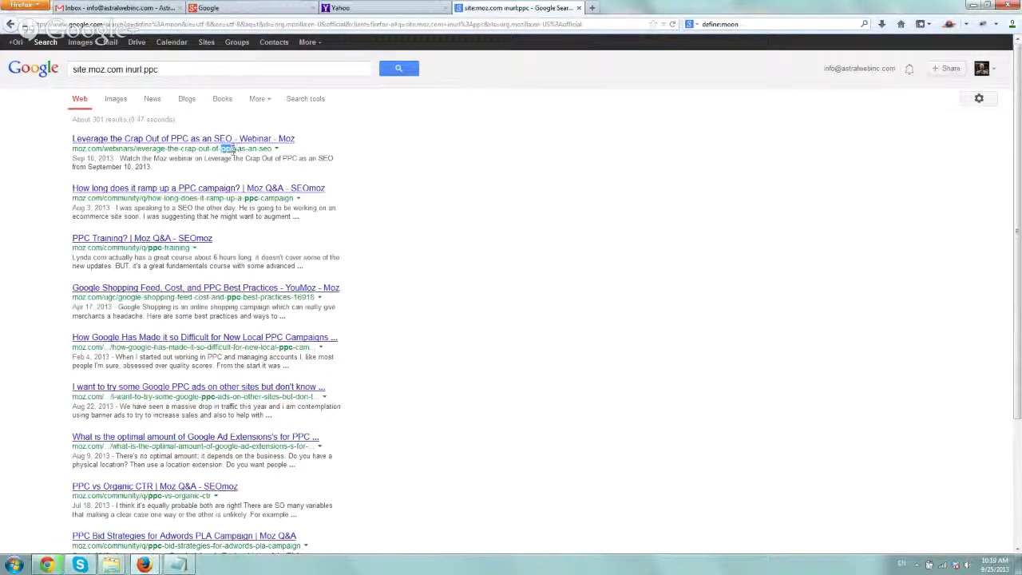
double_click(252, 198)
double_click(154, 248)
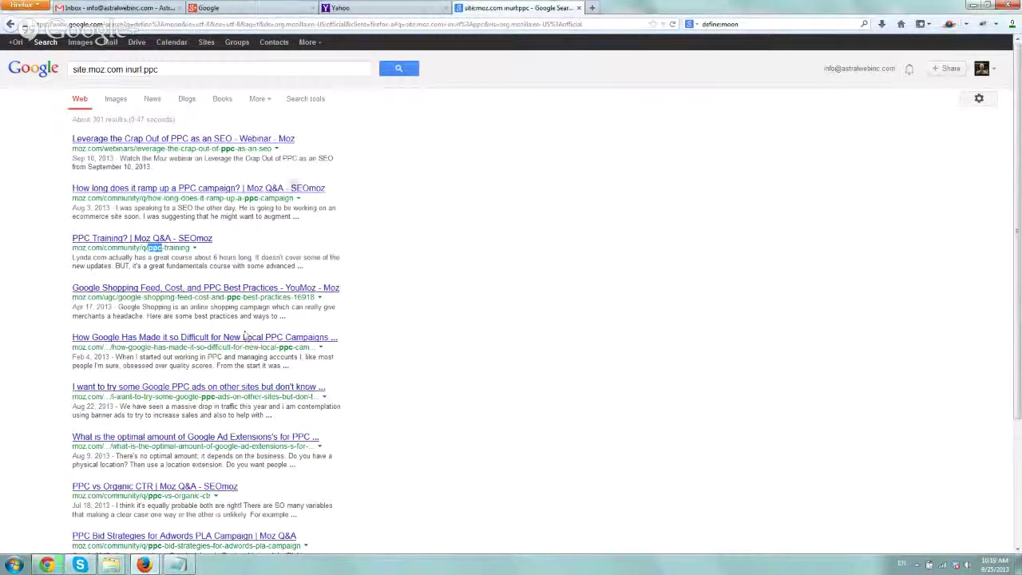
click(190, 565)
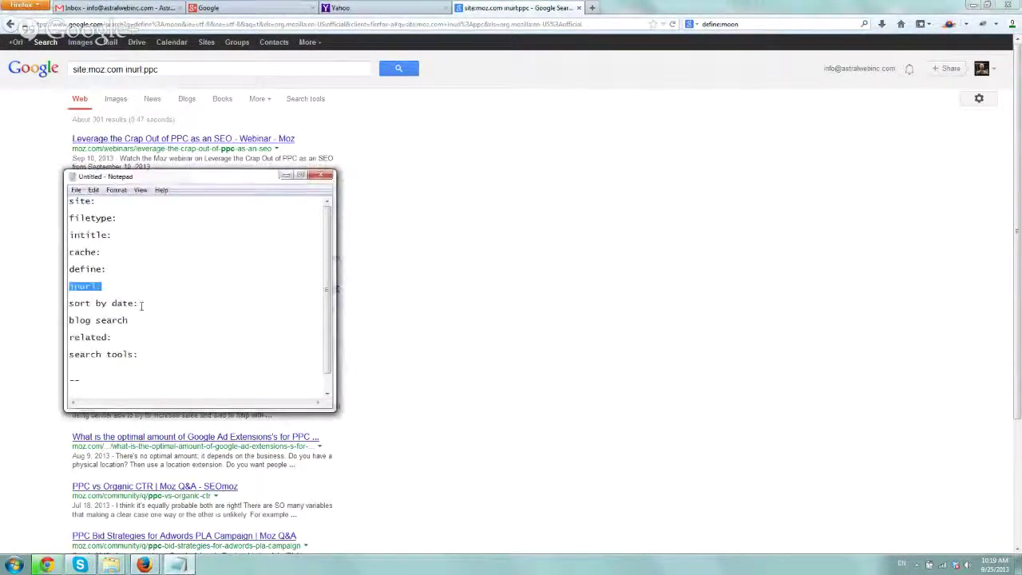
Step: Mark sort by date in the notes and show the Search tools time-range choices
drag(139, 304, 67, 304)
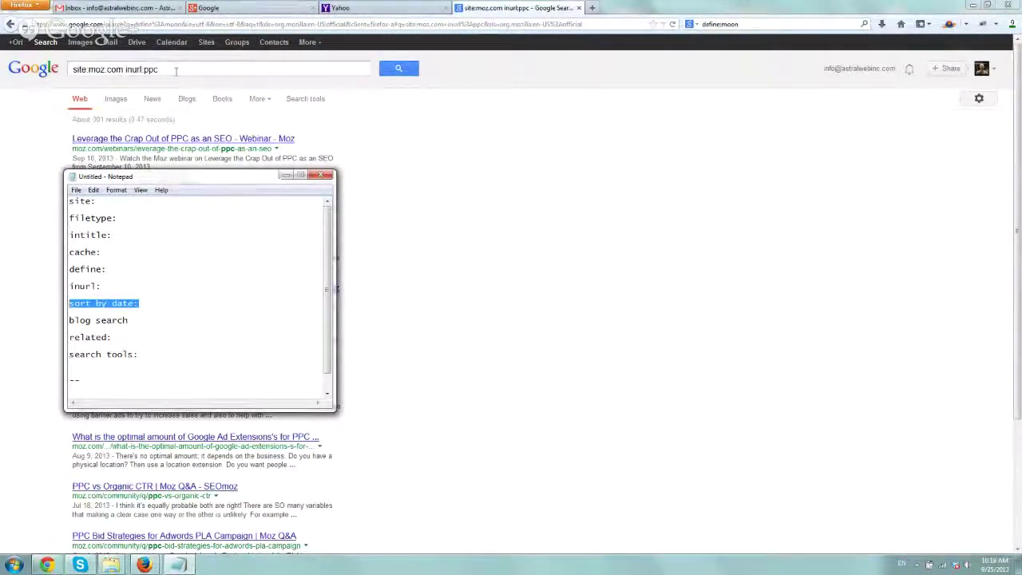
click(359, 100)
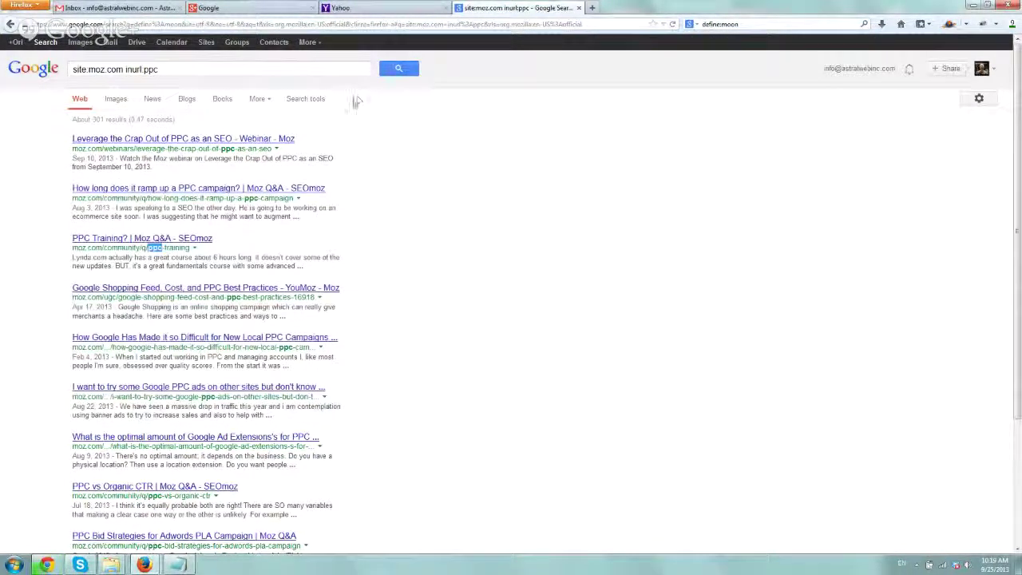
click(304, 101)
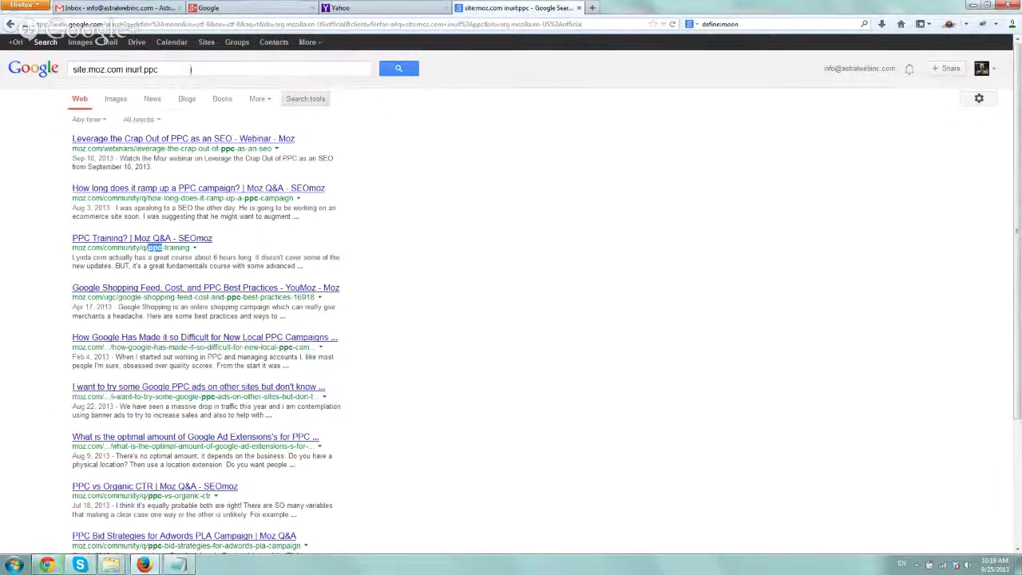
triple_click(158, 69)
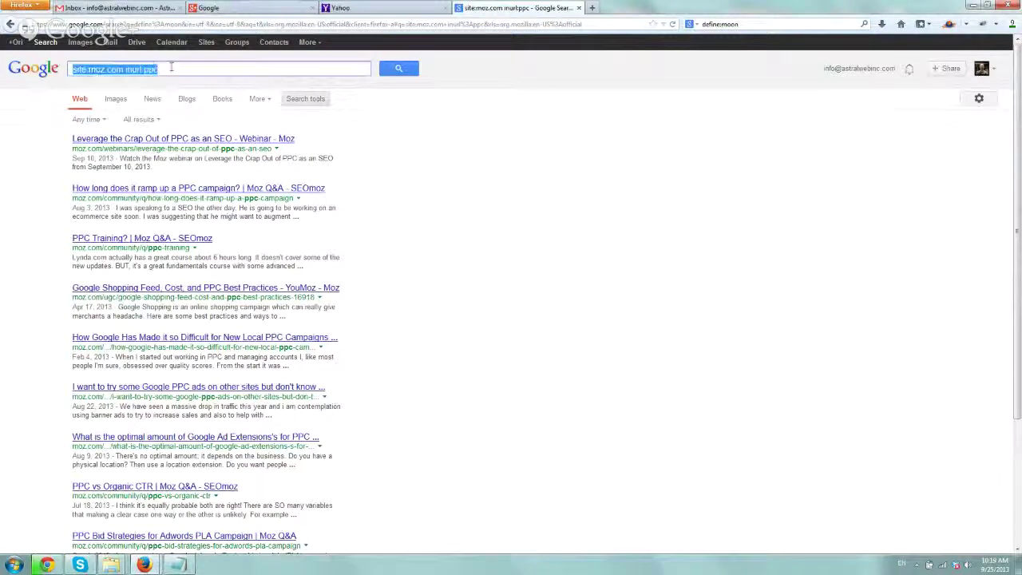
click(256, 68)
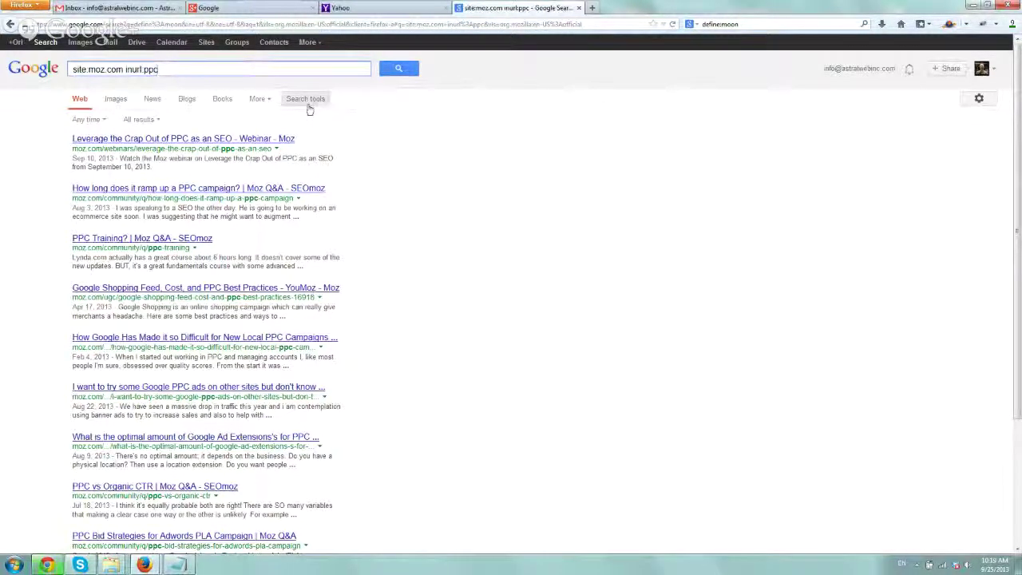
click(103, 120)
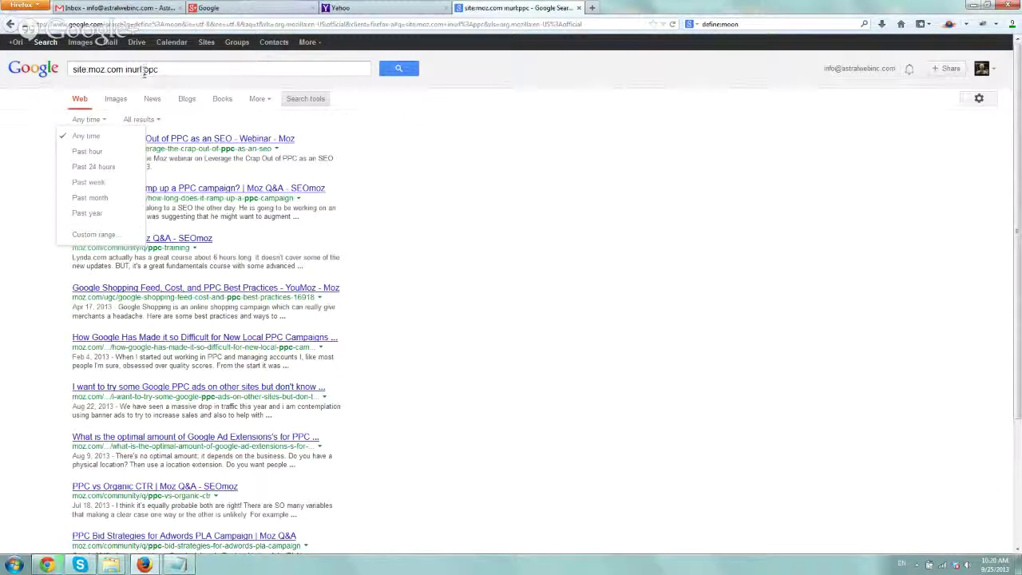
Step: Try the Past week and Past month time limits on the moz.com ppc results
click(101, 187)
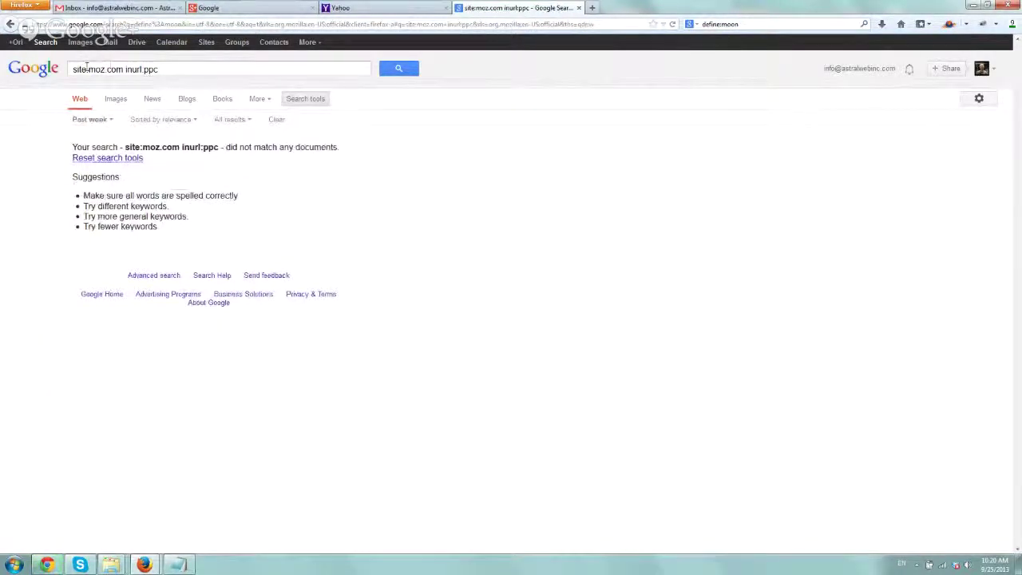
click(94, 119)
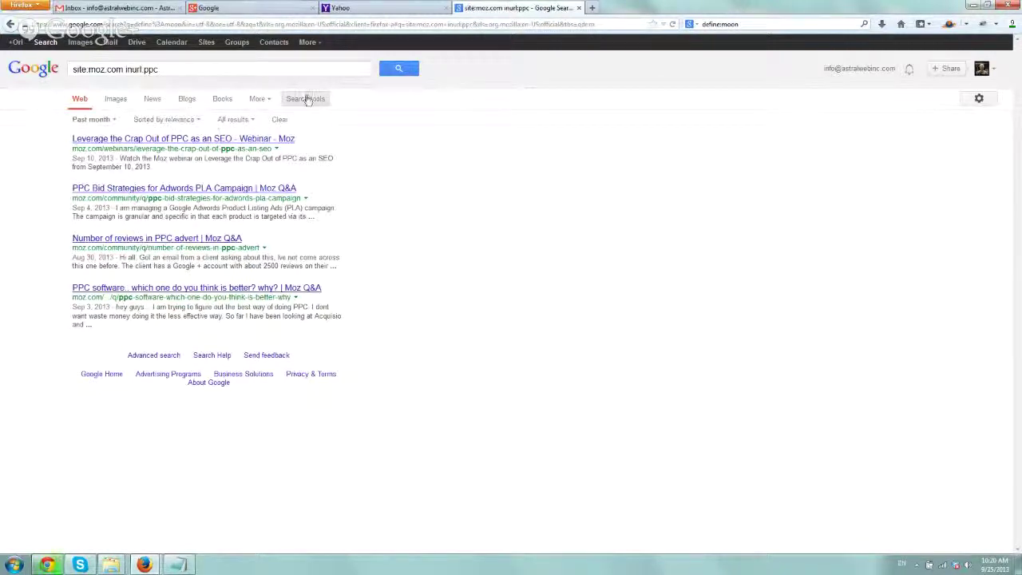
click(239, 119)
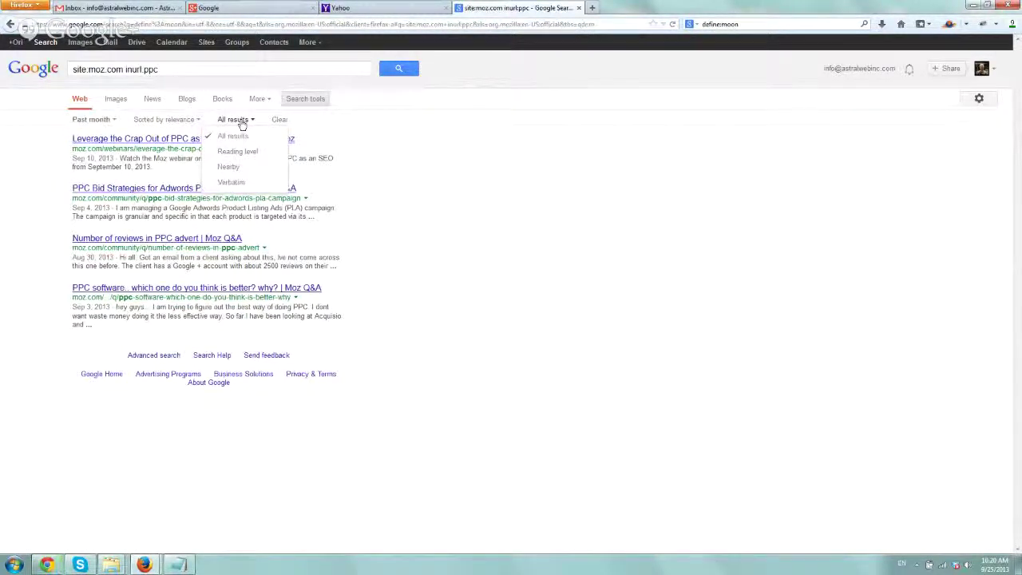
click(293, 100)
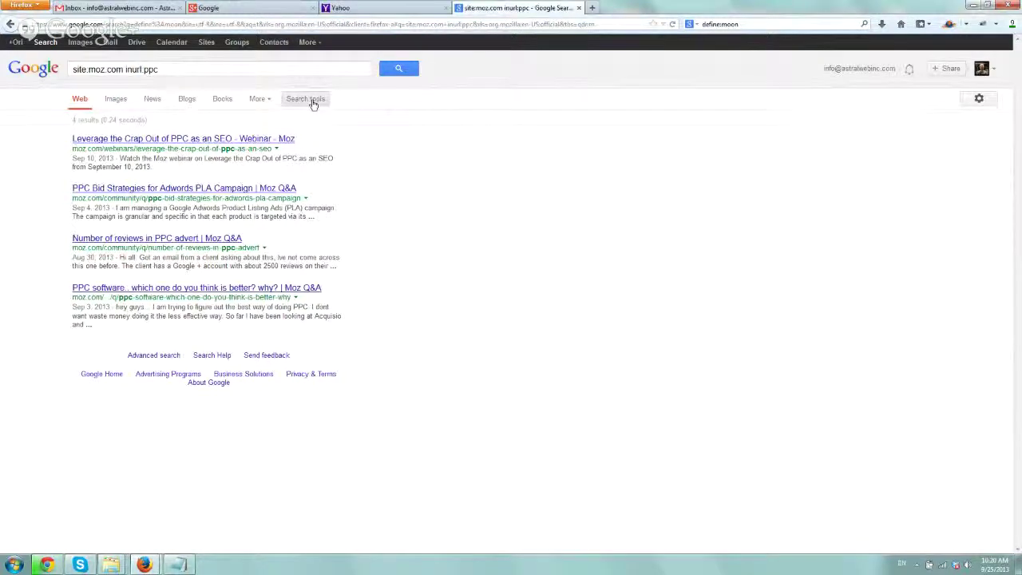
click(311, 103)
click(185, 120)
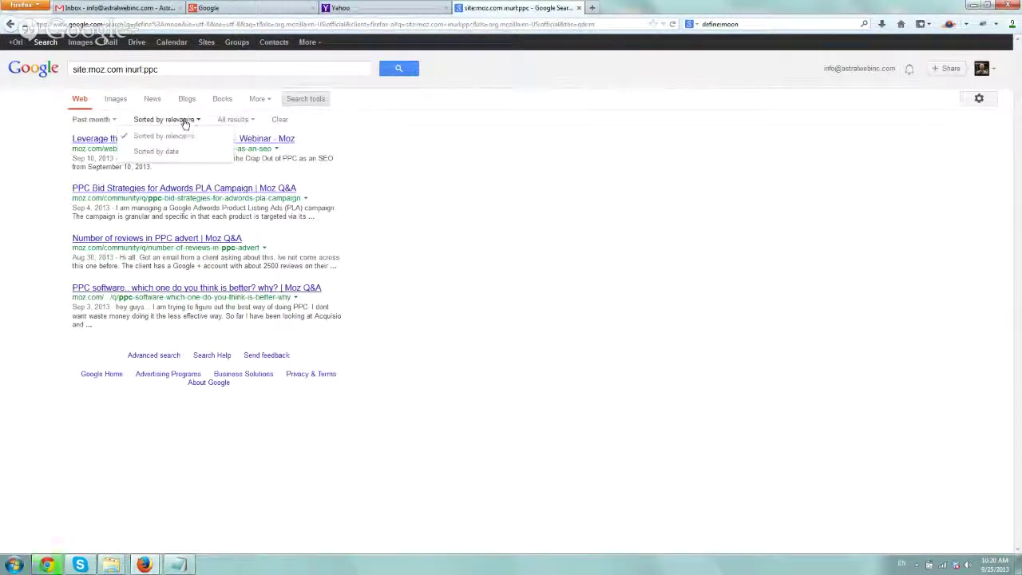
Step: Restore Any time results, close Search tools, and bring the notes forward
click(112, 120)
click(97, 136)
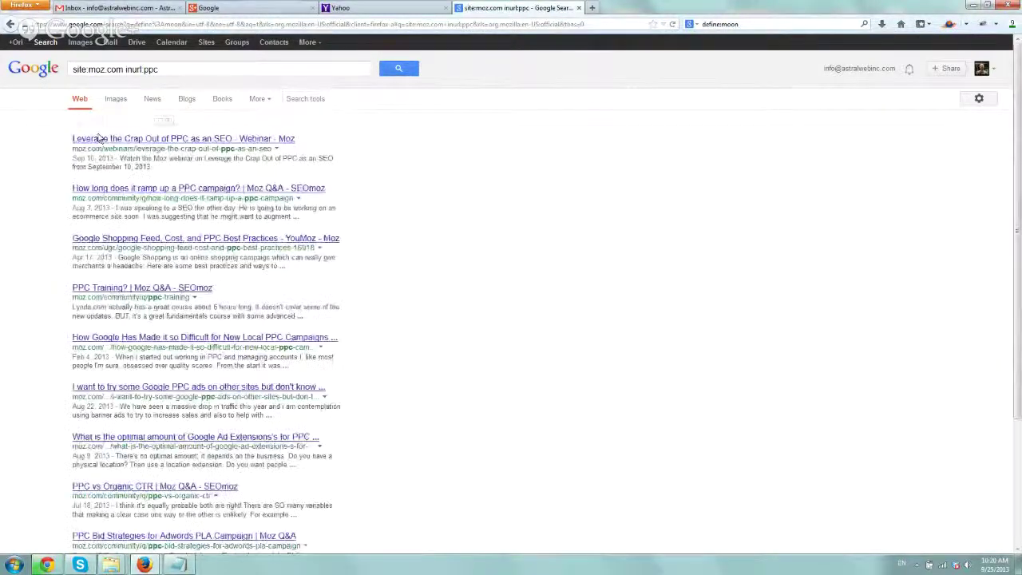
click(305, 98)
click(150, 120)
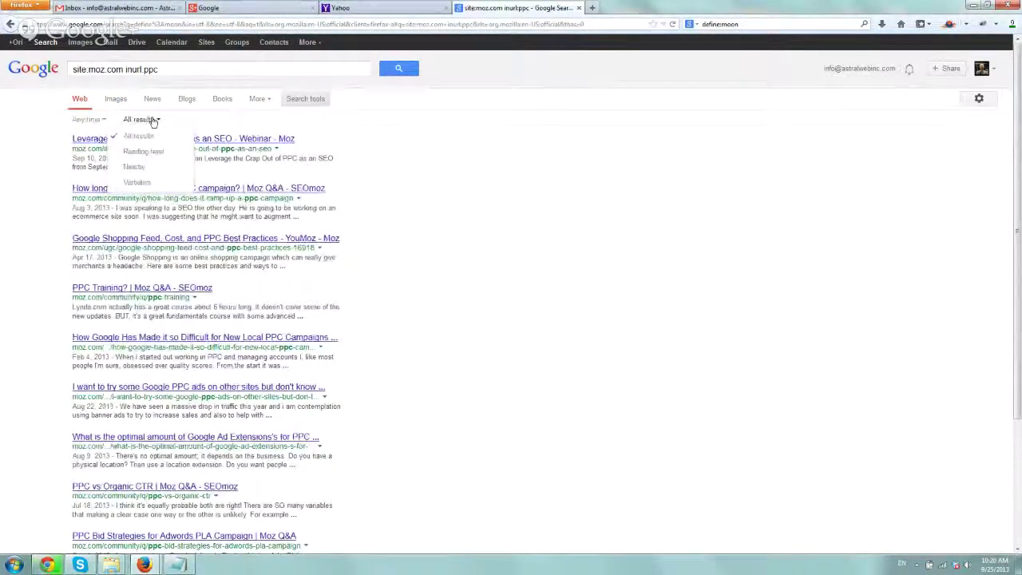
click(306, 98)
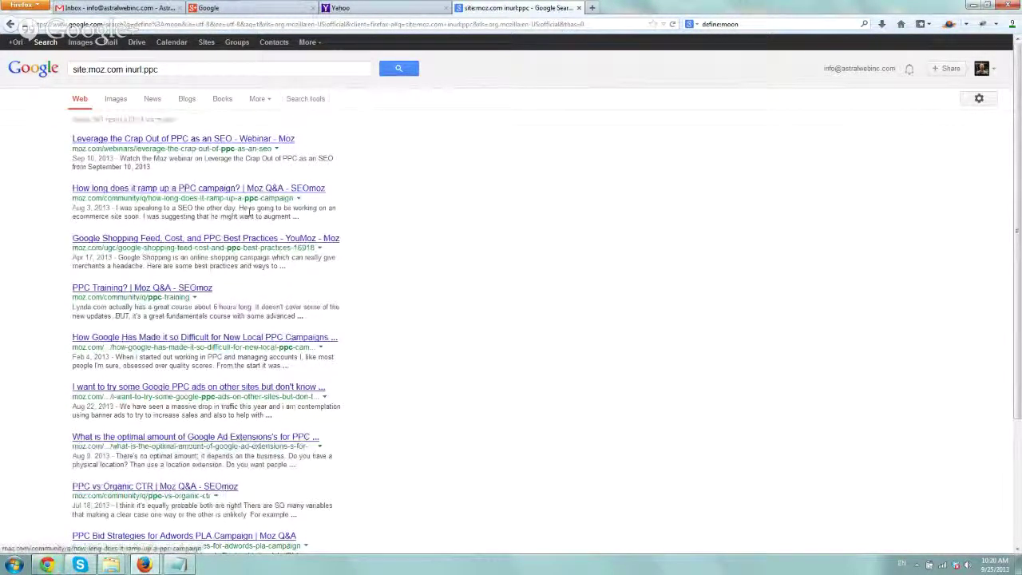
click(177, 564)
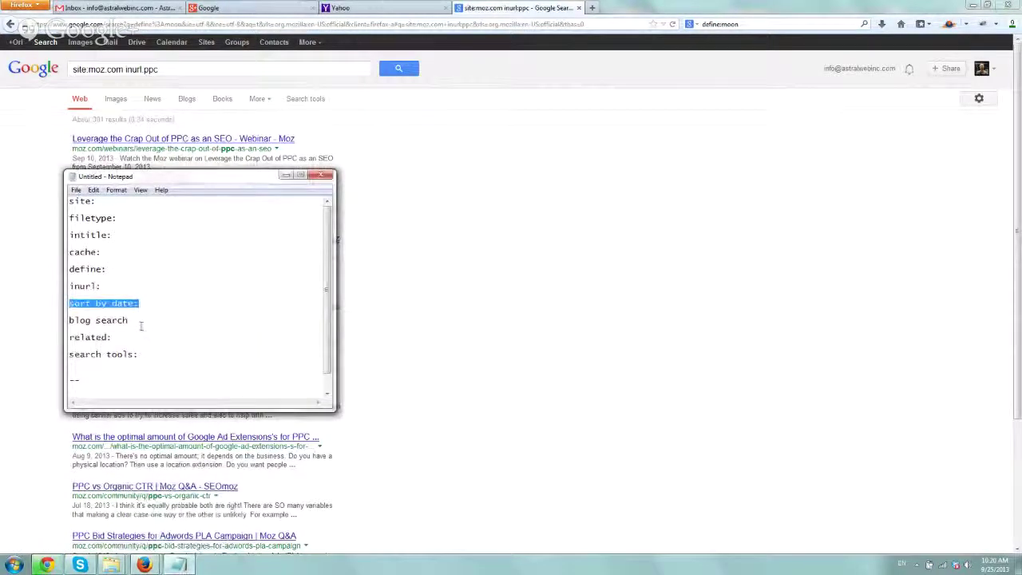
Step: Mark blog search in the notes and switch the results to Blogs
drag(135, 321, 65, 322)
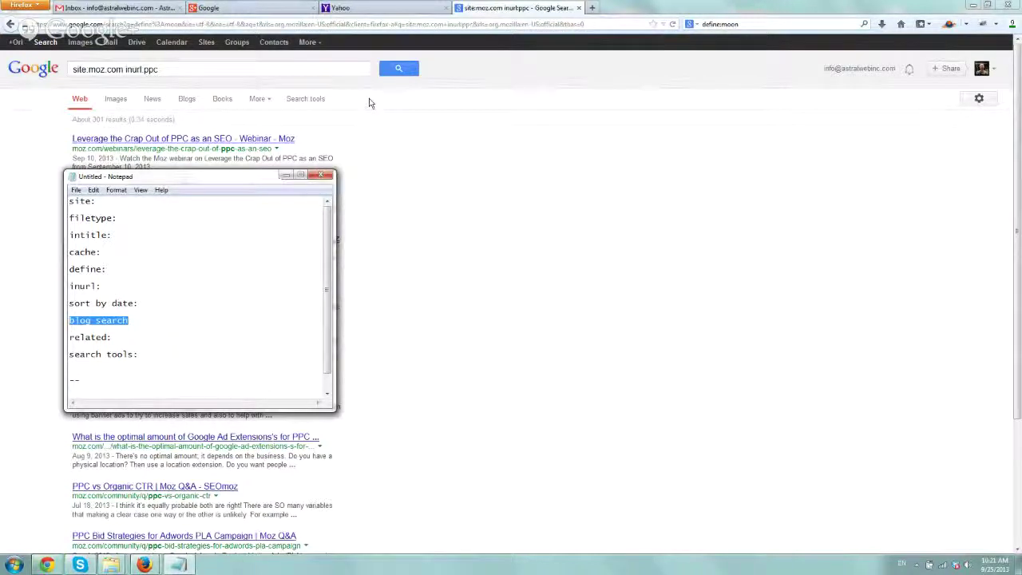
click(377, 96)
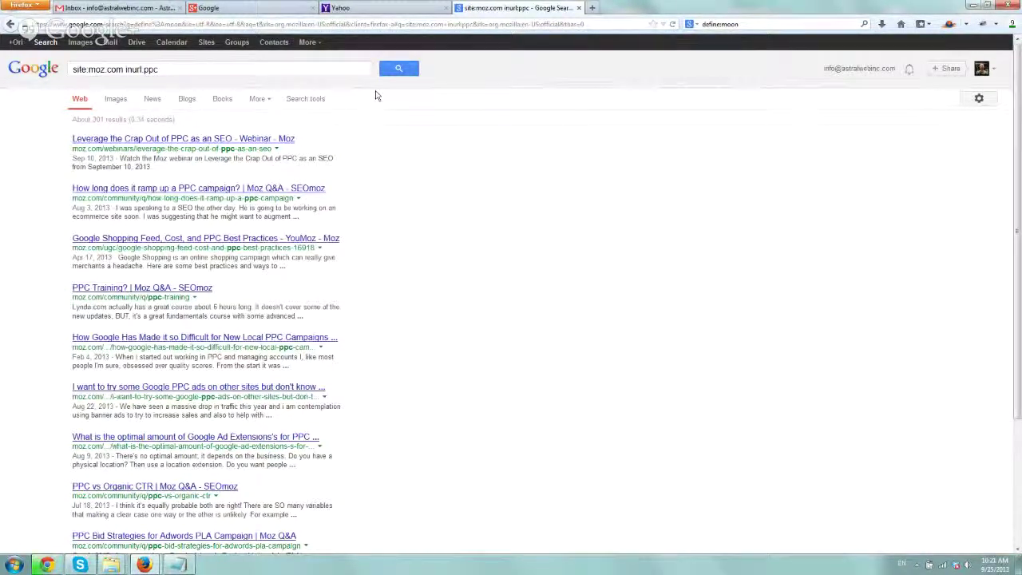
triple_click(229, 65)
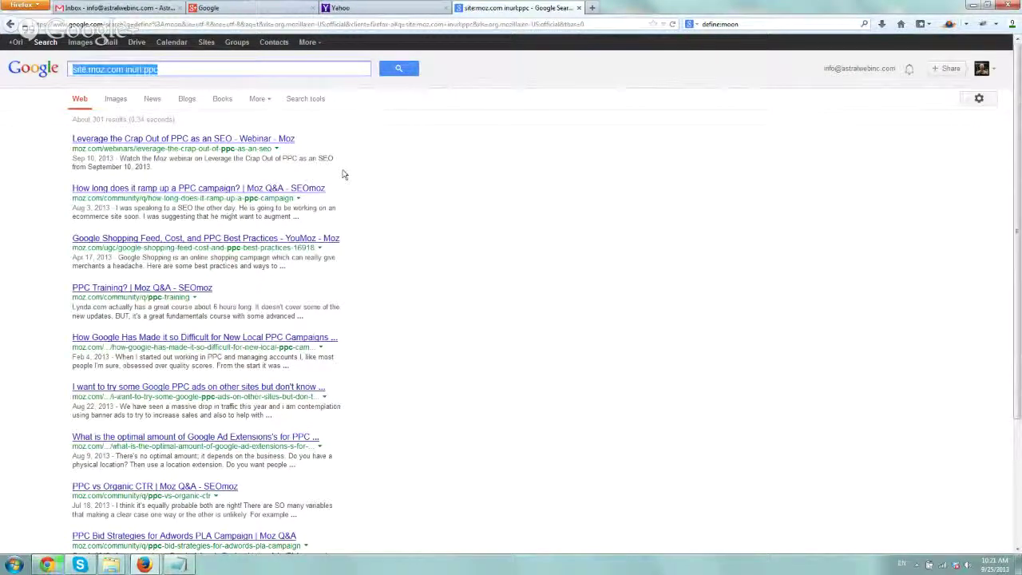
click(188, 103)
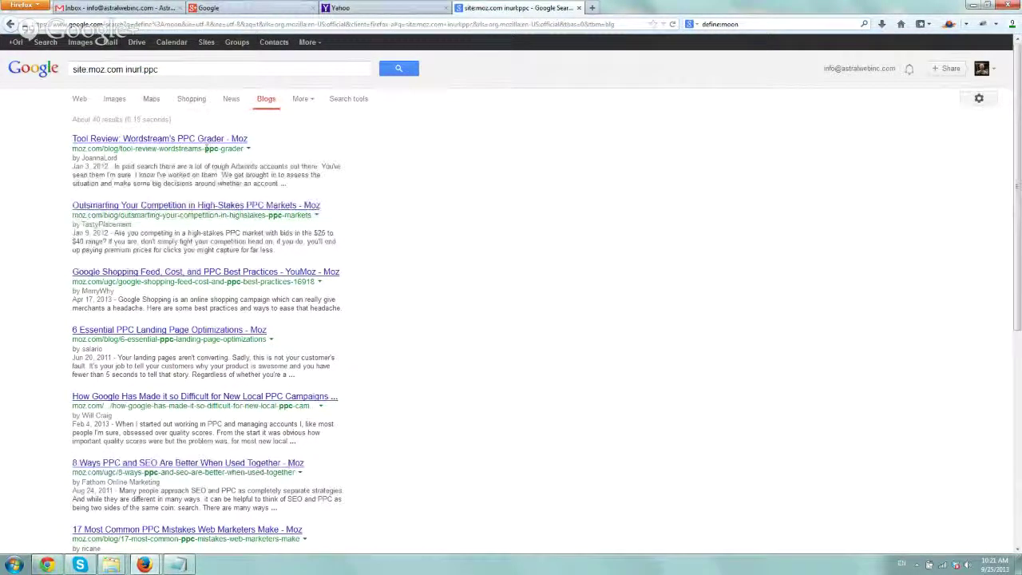
Step: Delete site:moz.com from the query, leaving inurl:ppc, then mark related: in the notes
triple_click(123, 70)
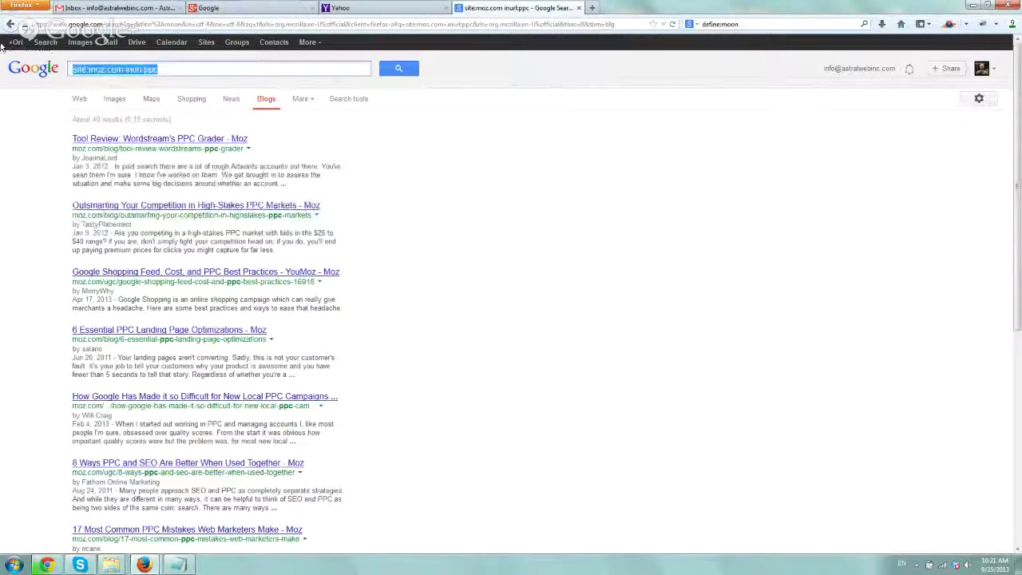
key(Home)
key(ctrl+shift+Right)
key(ctrl+shift+Right)
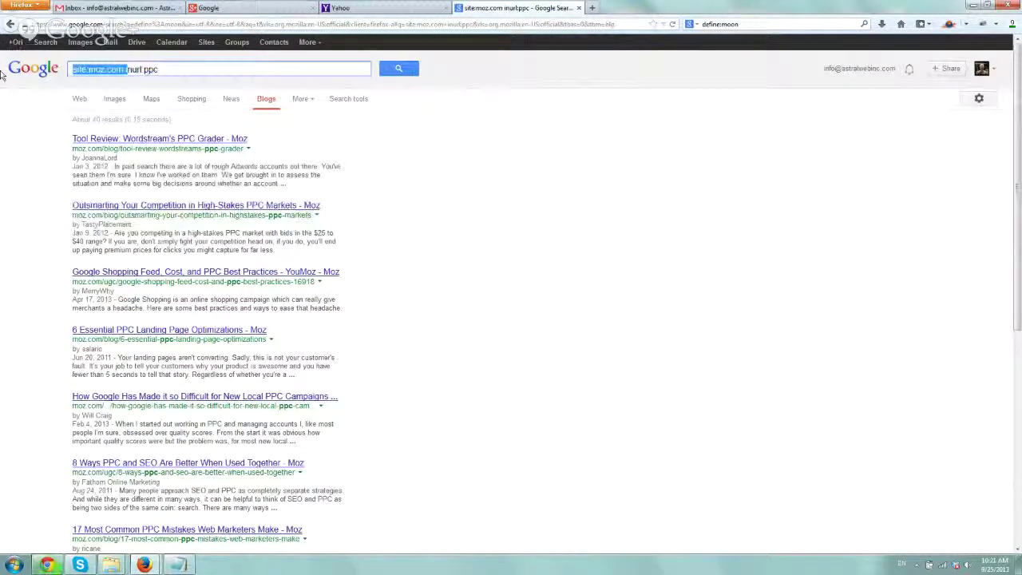
key(Delete)
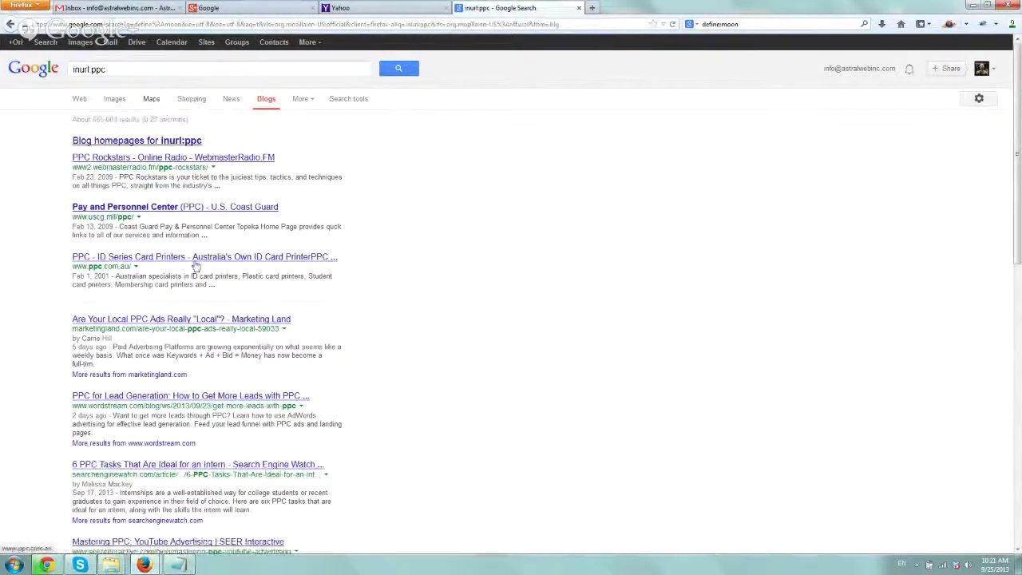
key(alt+Tab)
drag(116, 336, 72, 338)
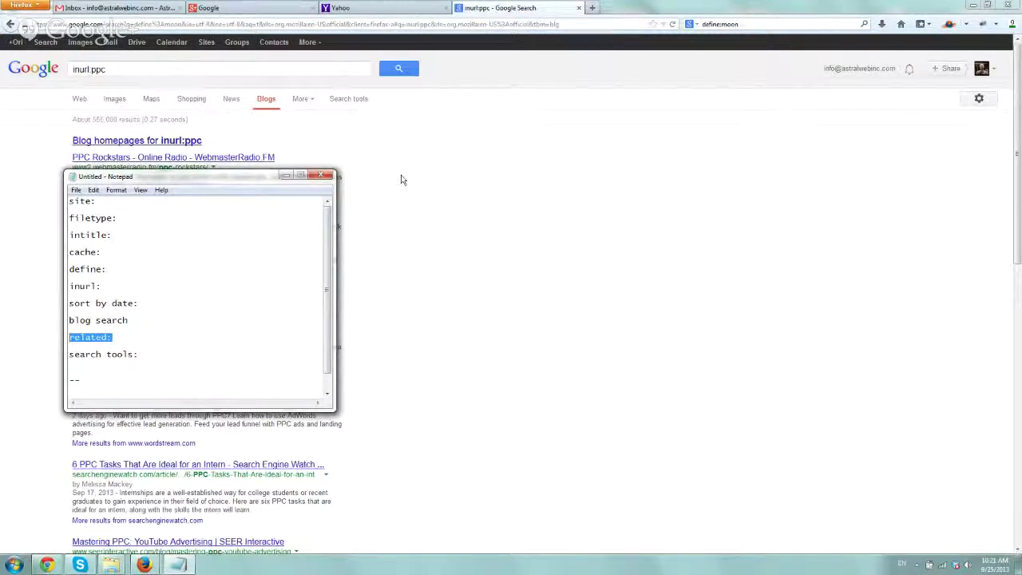
Step: Search related:followerwonk.com in place of the inurl:ppc query
click(306, 68)
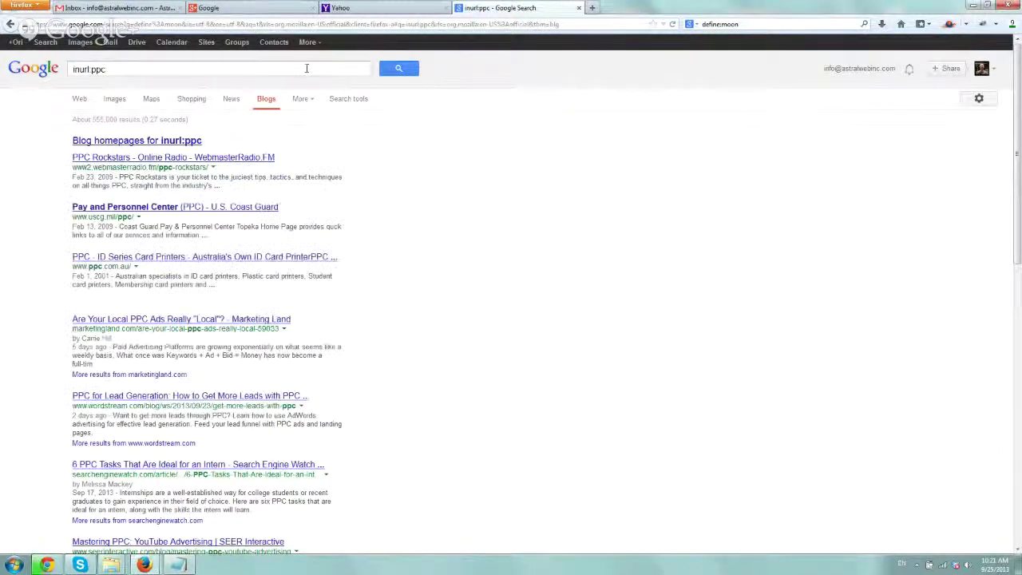
triple_click(305, 68)
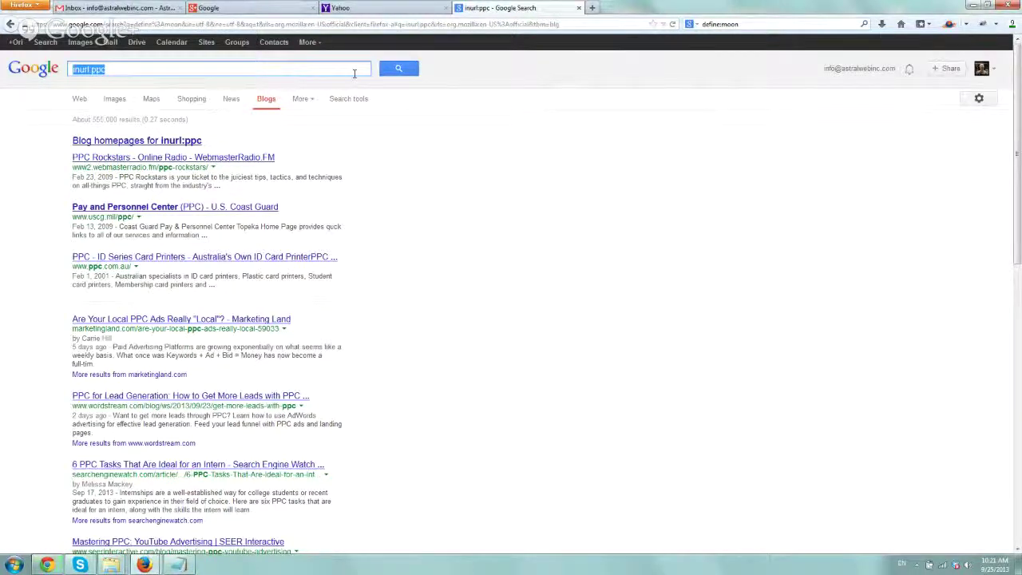
text(related:)
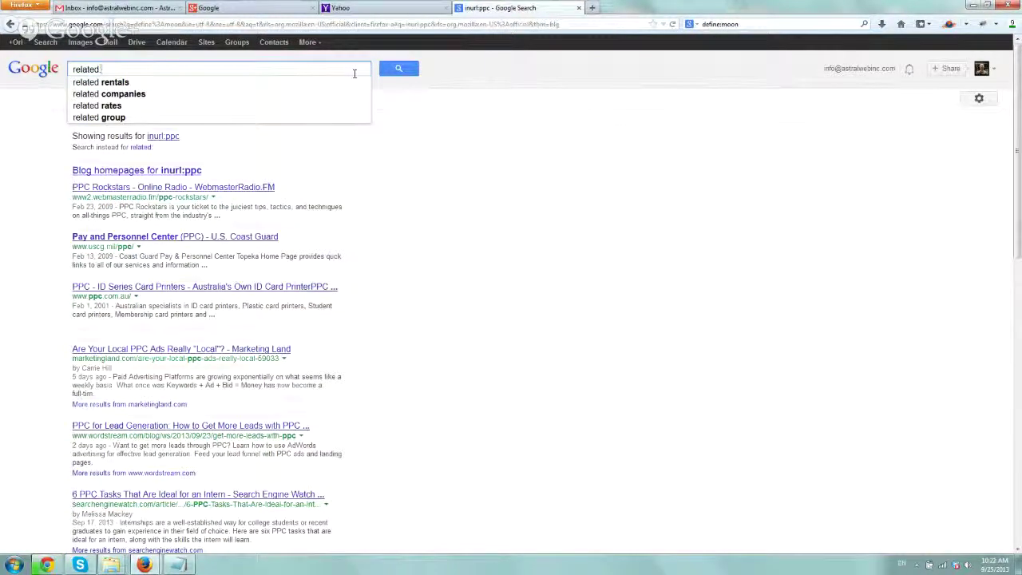
text(followerw)
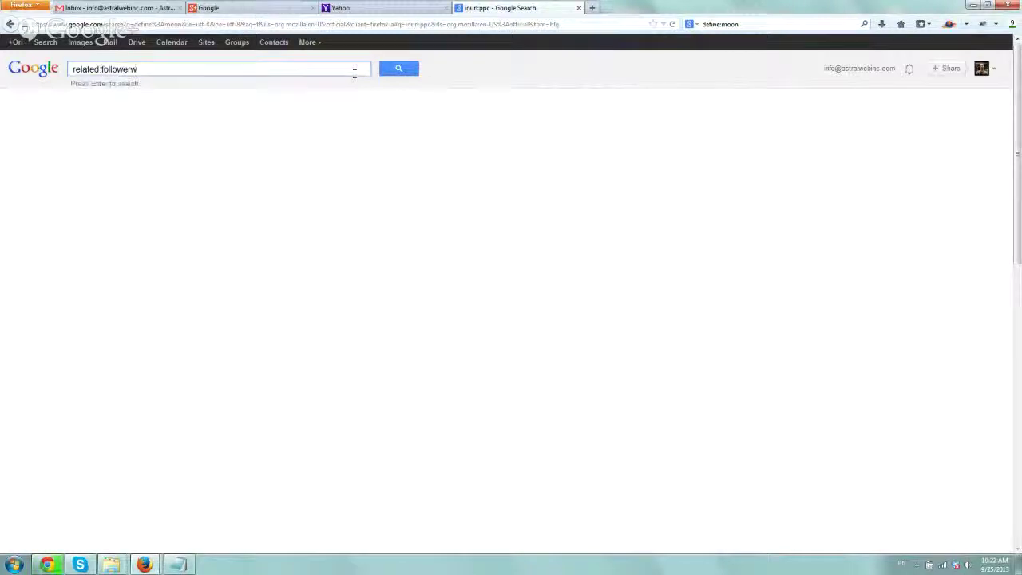
text(onk.com)
key(Return)
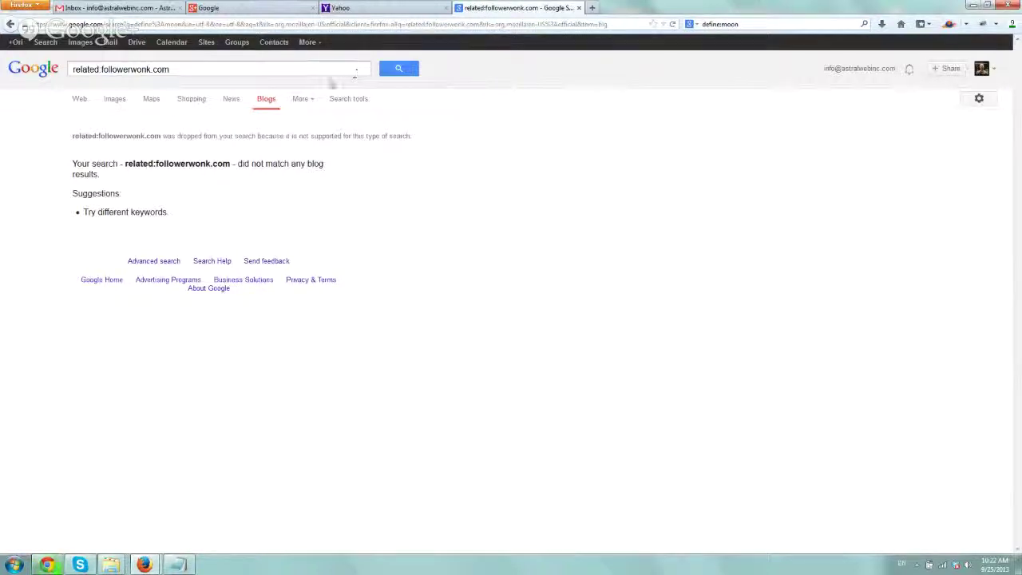
Step: Change the query to related:alexa.com and highlight the notice that the operator was dropped
drag(99, 70, 279, 68)
text(alexa.com)
key(Return)
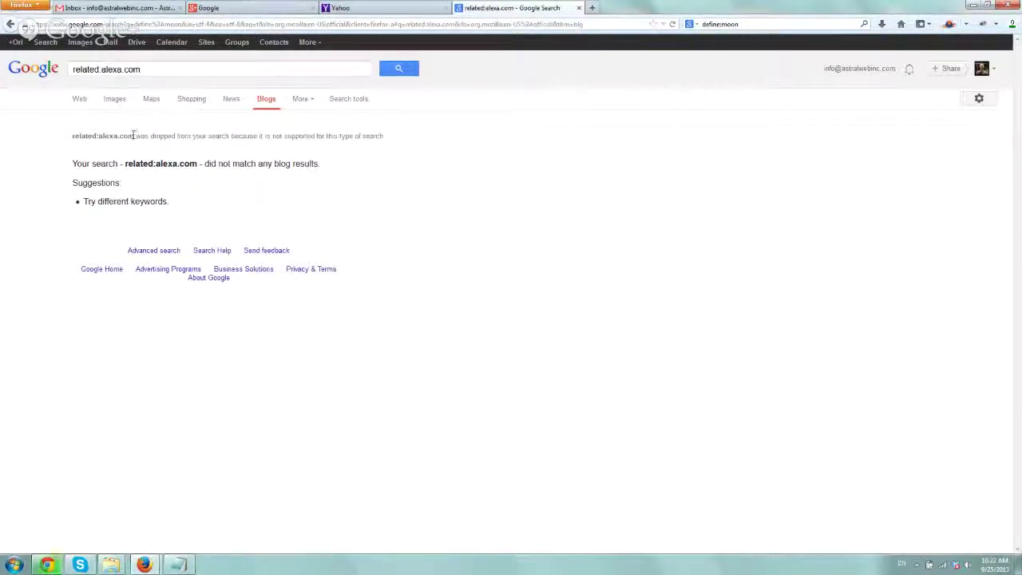
drag(388, 142, 74, 137)
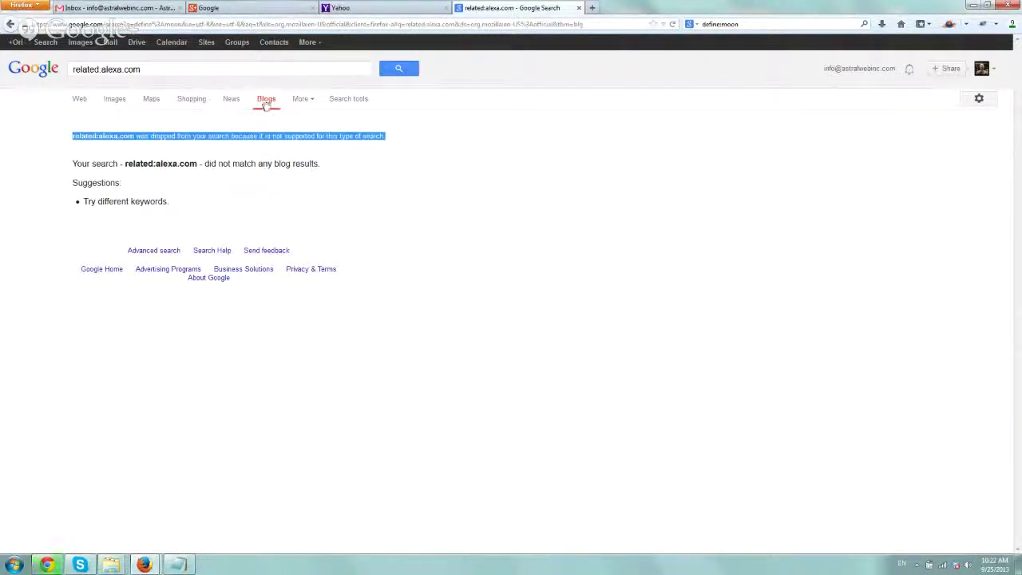
Step: Replace alexa.com with followerwonk.com and run the related:followerwonk.com web search
click(81, 99)
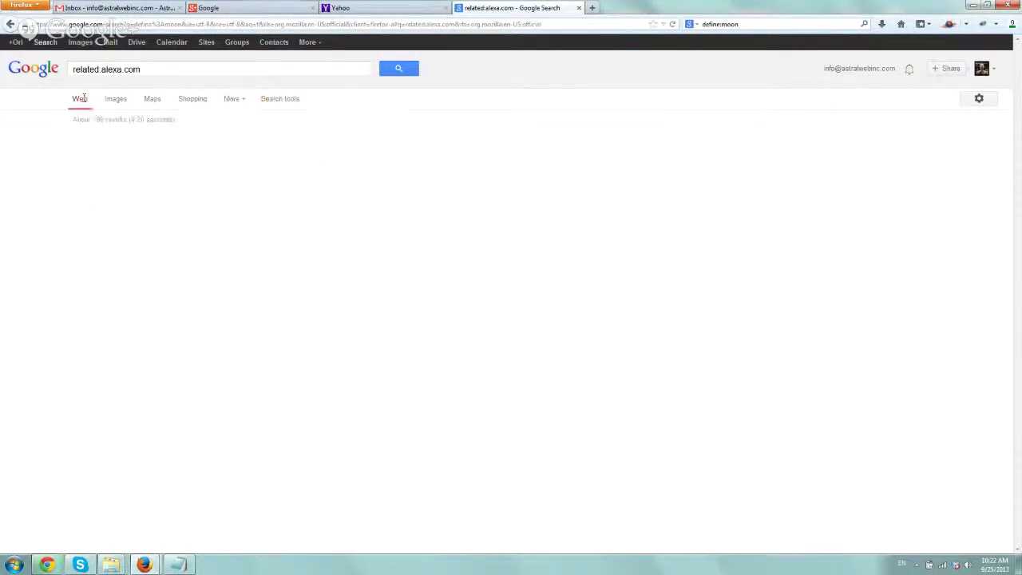
drag(101, 70, 228, 71)
key(BackSpace)
text(followi)
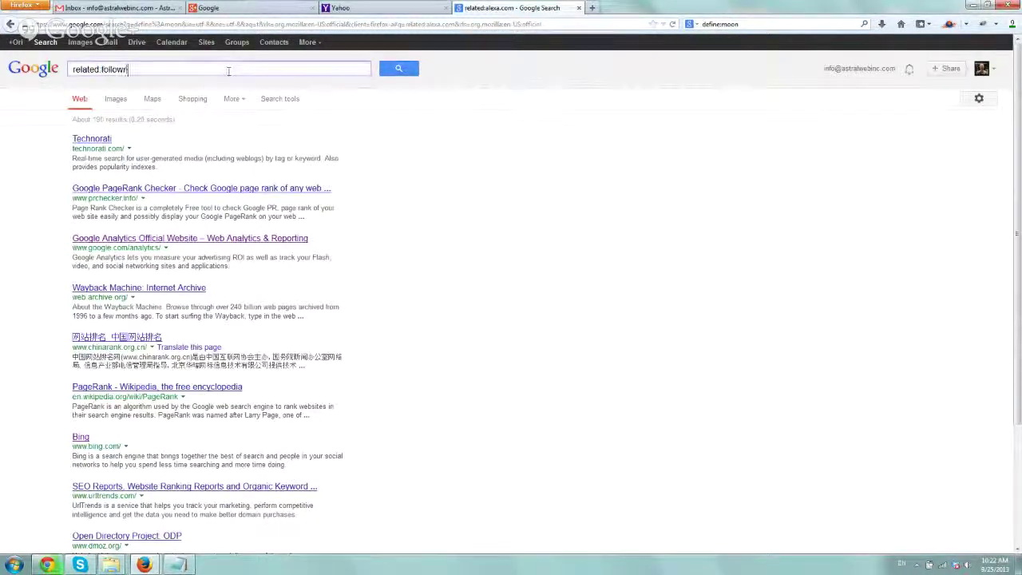
key(BackSpace)
text(erwonk.com)
key(Return)
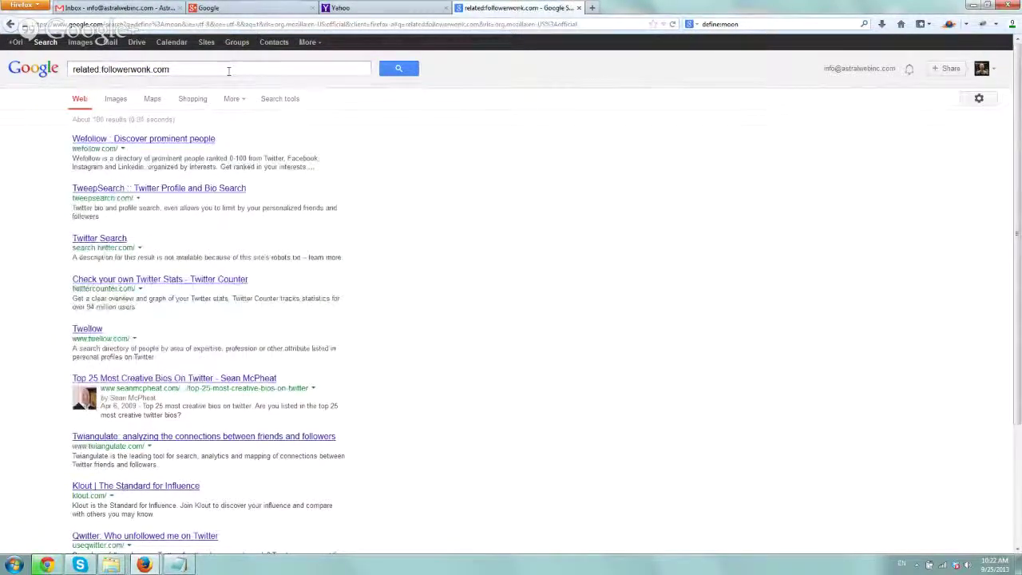
Step: Highlight the related: operator and the domain in the query to point them out
drag(101, 70, 164, 70)
click(102, 69)
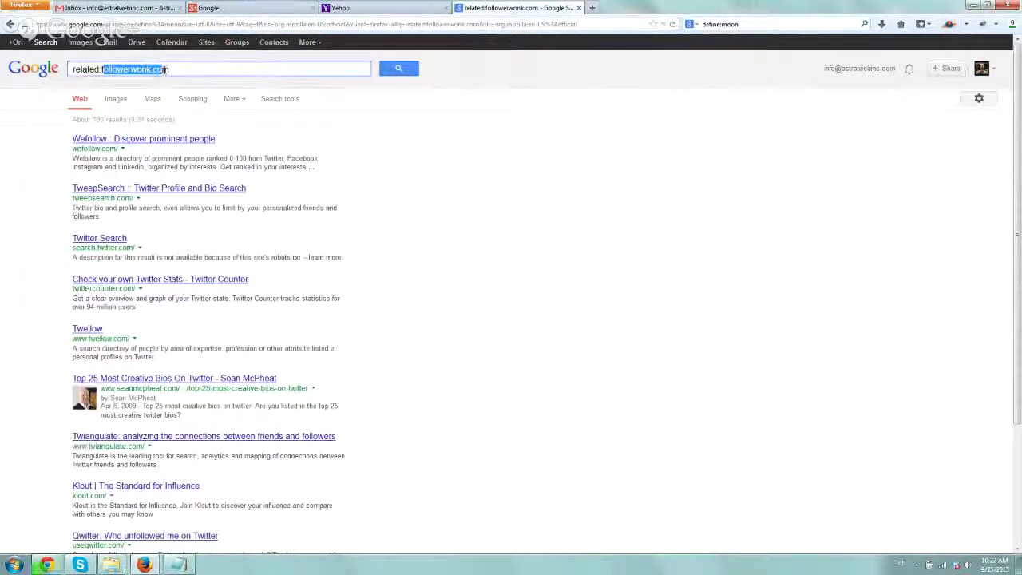
click(164, 70)
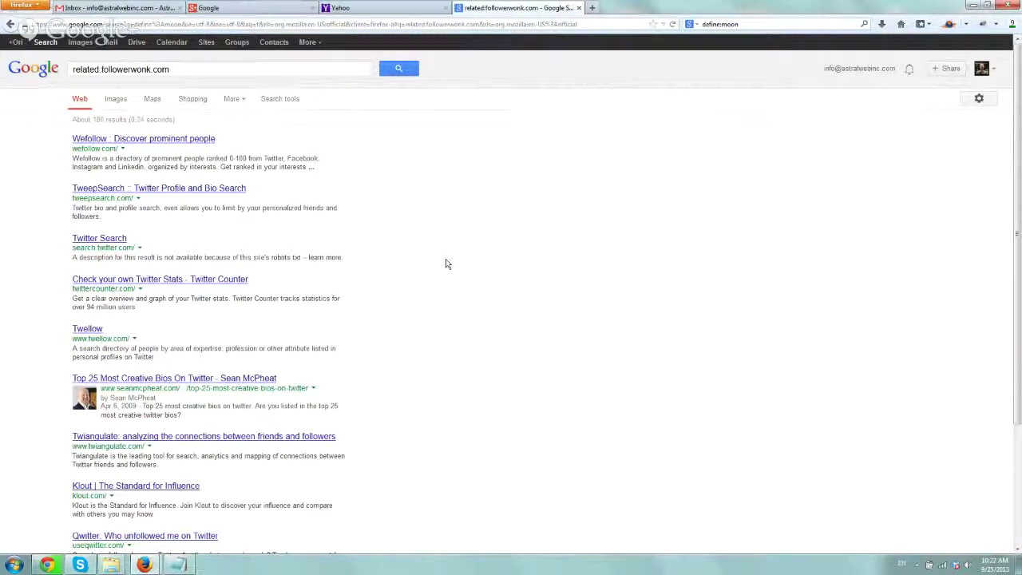
click(177, 564)
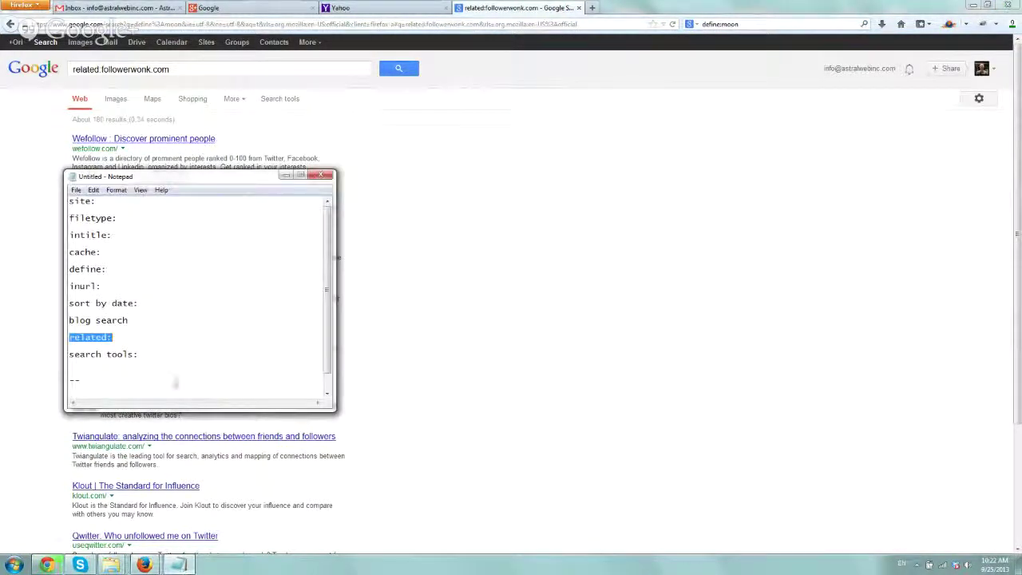
scroll(155, 363, down, 1)
drag(157, 337, 59, 338)
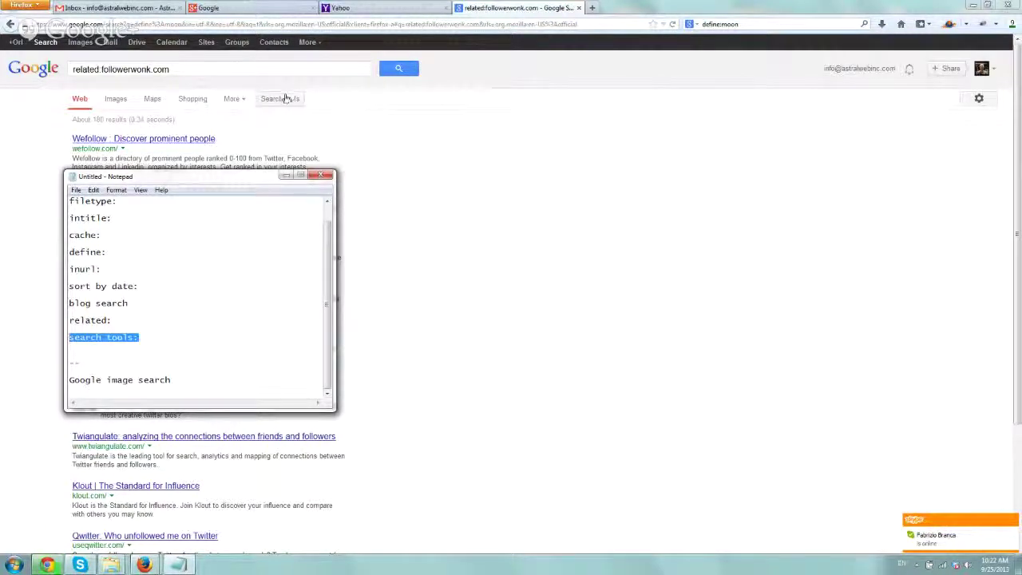
click(263, 258)
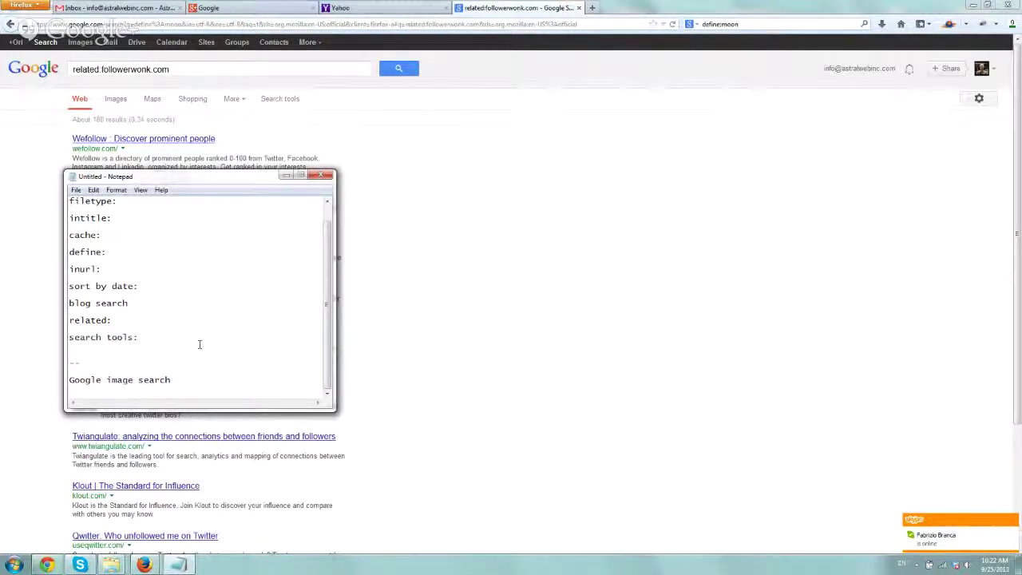
click(170, 346)
click(219, 71)
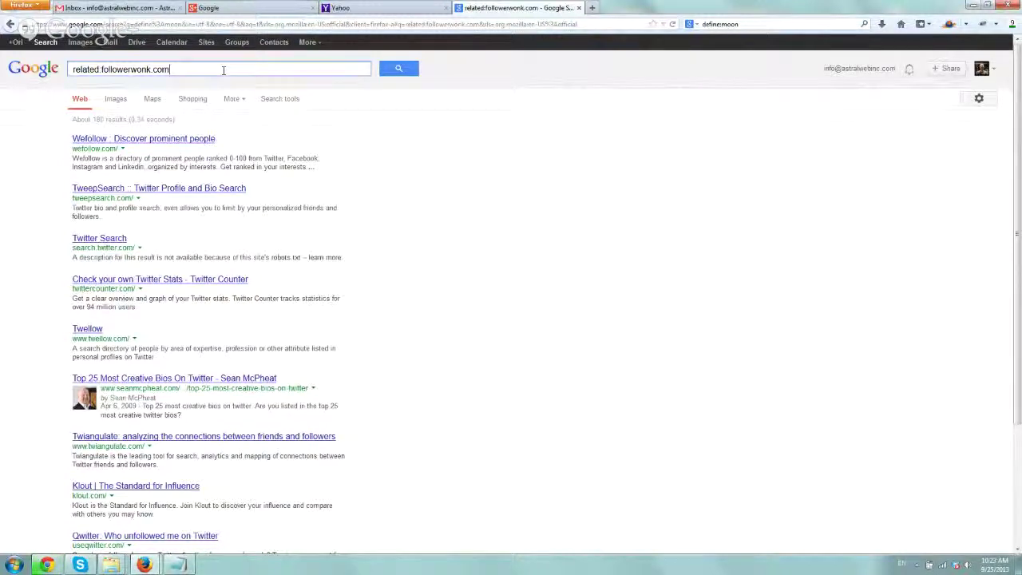
Step: Search site:moz.com filetype:pdf to list moz.com's PDF files
triple_click(223, 70)
text(site:moz.co)
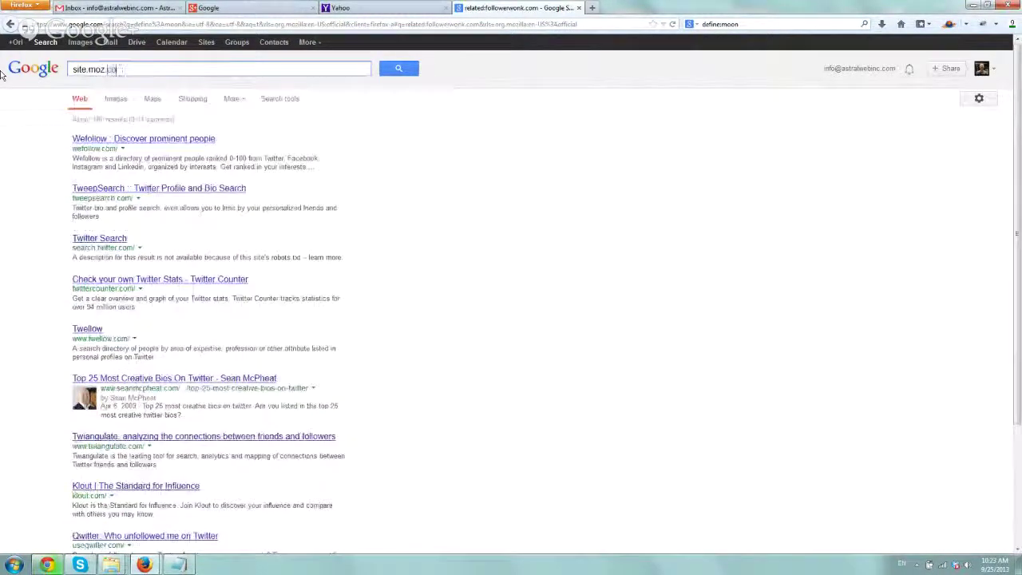
text(m)
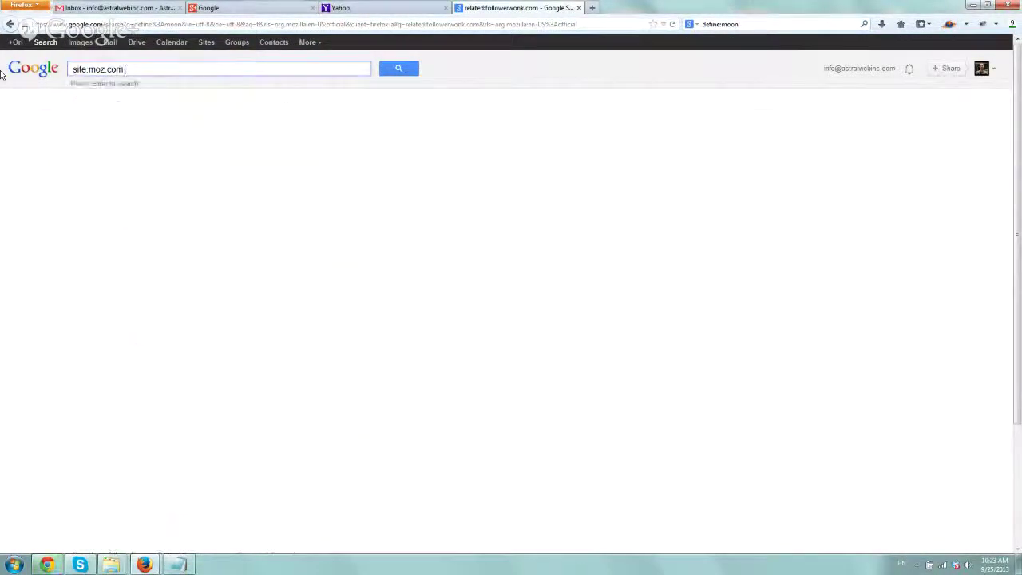
text( filetype:pdf)
key(Return)
Step: Open Search tools' Any time range list, close it, then switch to image results
click(306, 99)
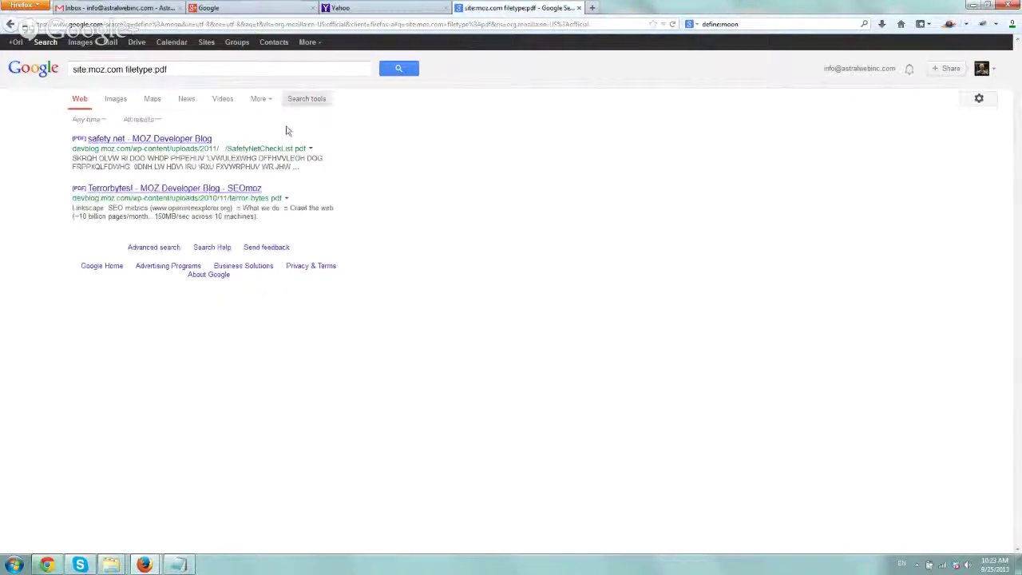
click(88, 119)
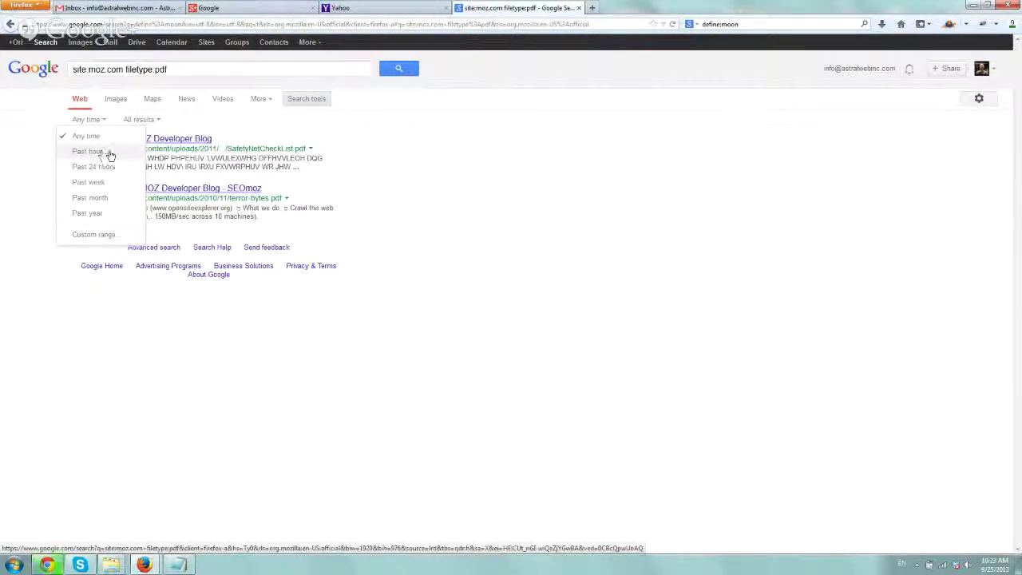
click(313, 99)
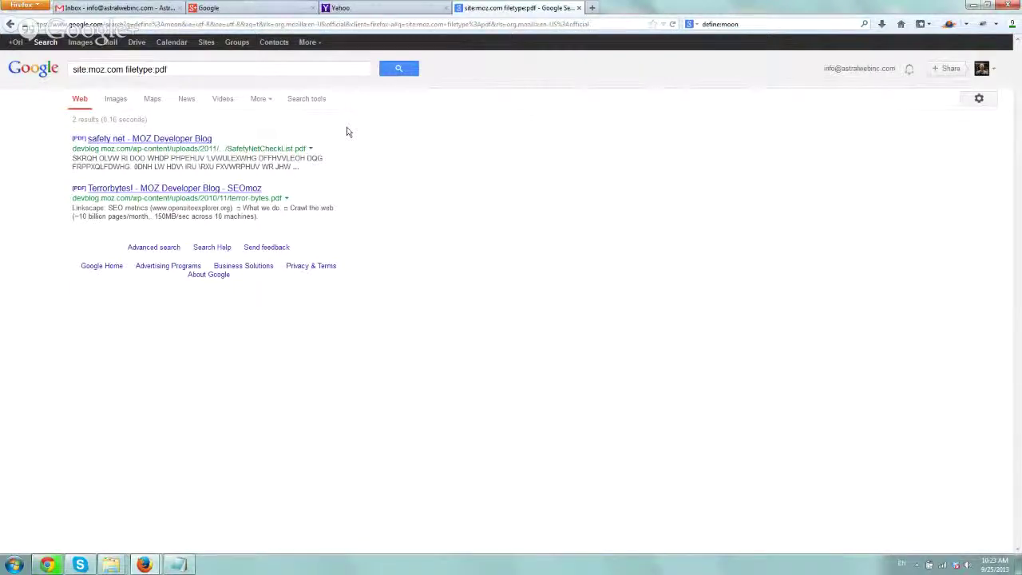
click(114, 99)
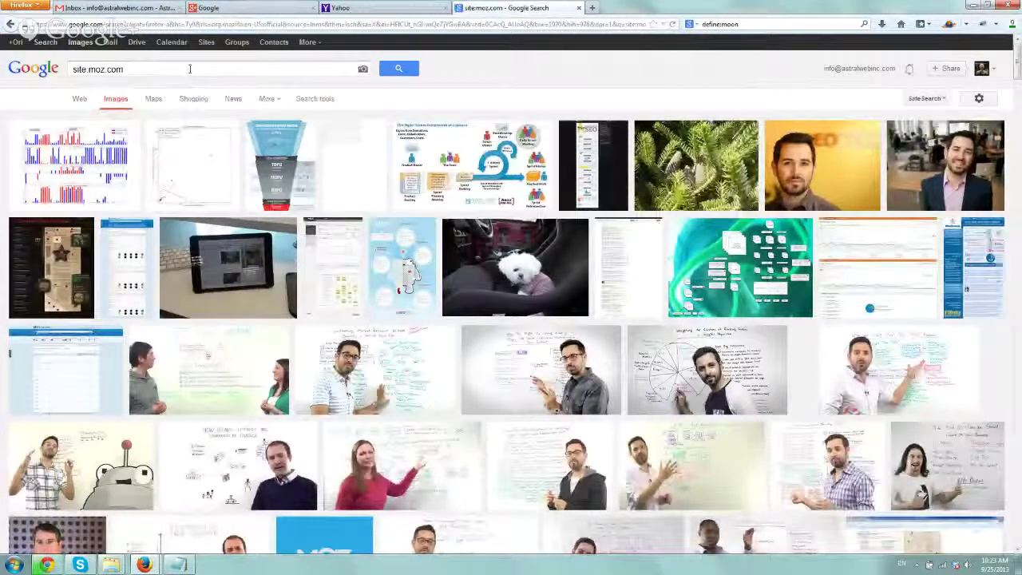
Step: Open the camera icon's Search by image panel on the moz.com image results, then close it
click(363, 70)
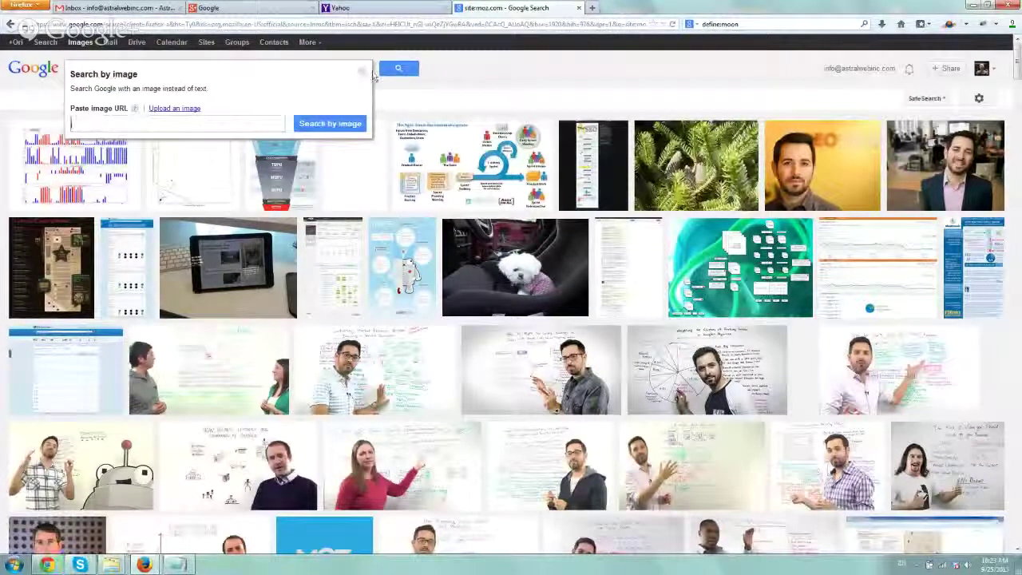
click(477, 78)
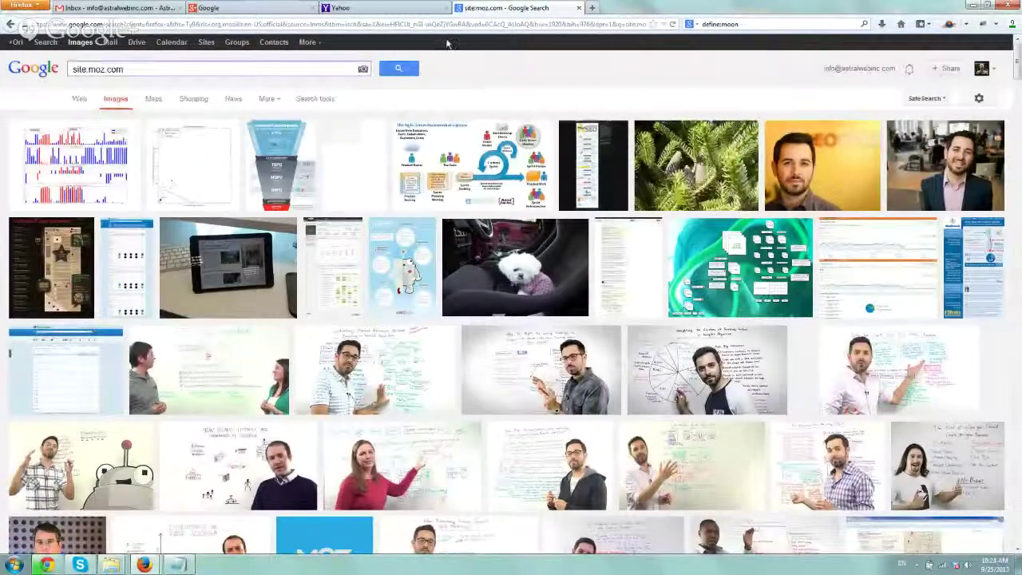
Step: Copy the Yahoo headline image's location and paste it into the address bar to show the image alone
click(371, 8)
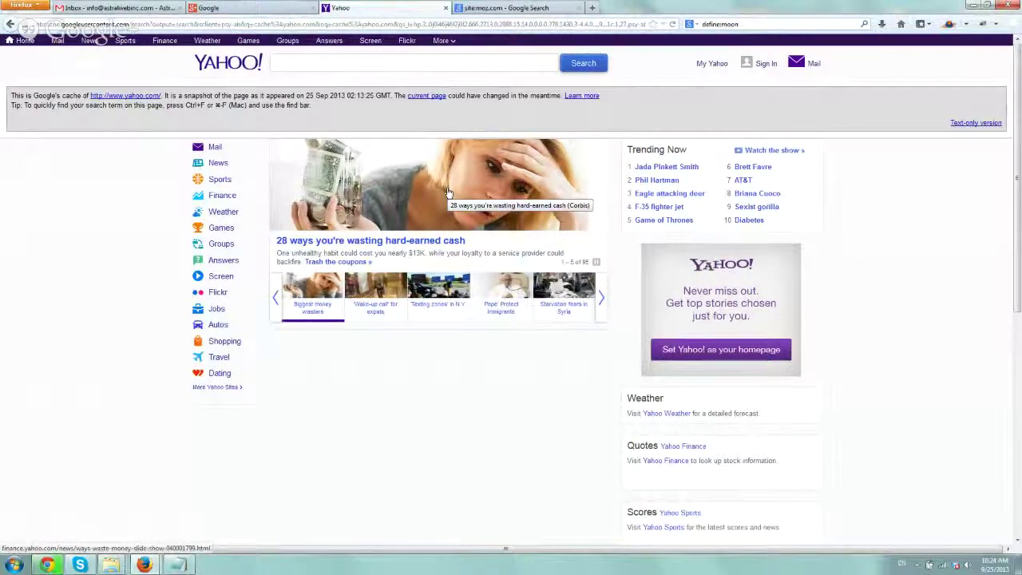
right_click(447, 192)
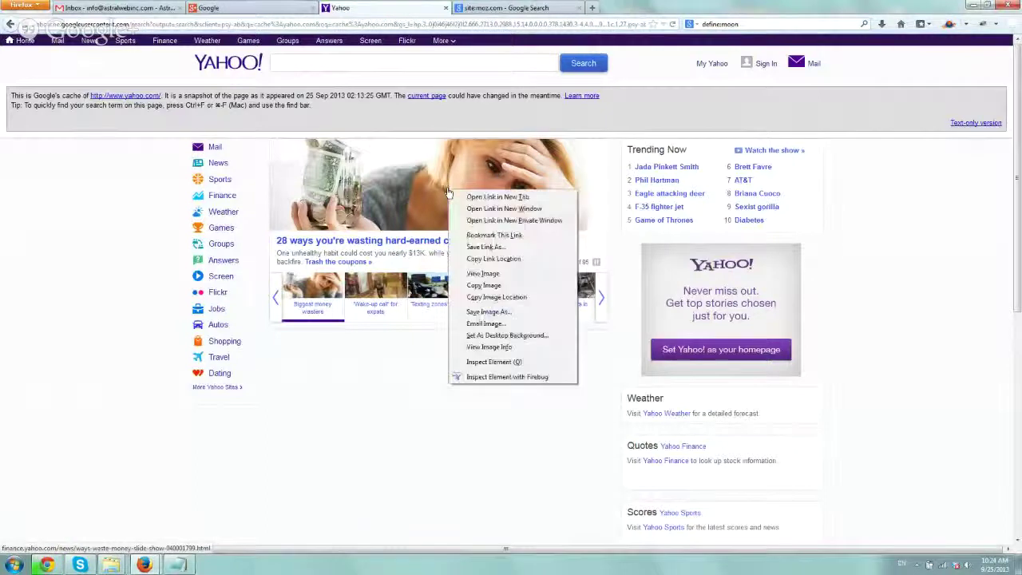
click(506, 298)
click(372, 27)
text(http://l.yimg.com/os/fp/mit/093313/images/smush/moneywasters_635x250_1379973510.jpg)
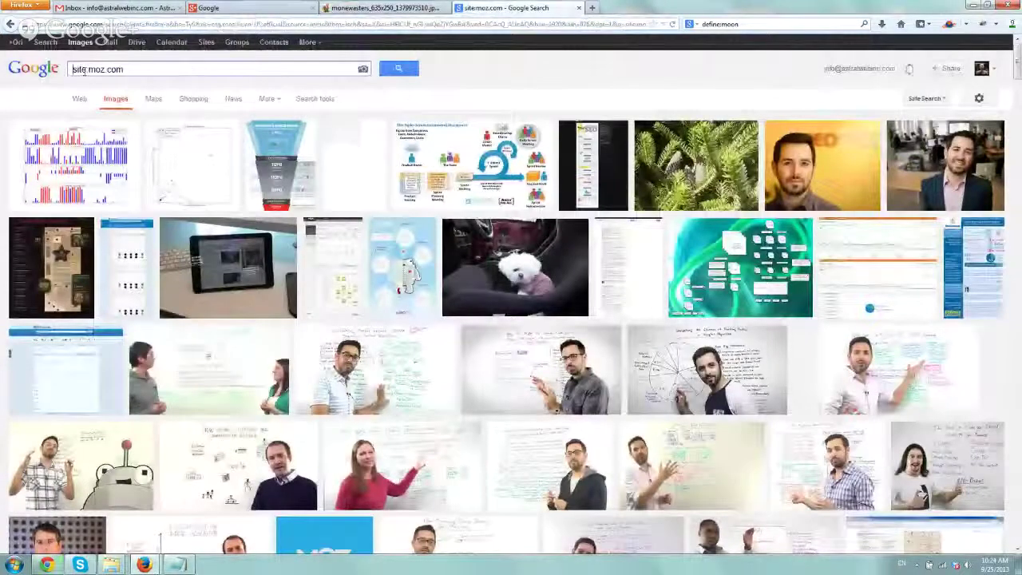
Step: Clear site:moz.com and run Search by image on the pasted monewaster_635x250 image URL
key(BackSpace)
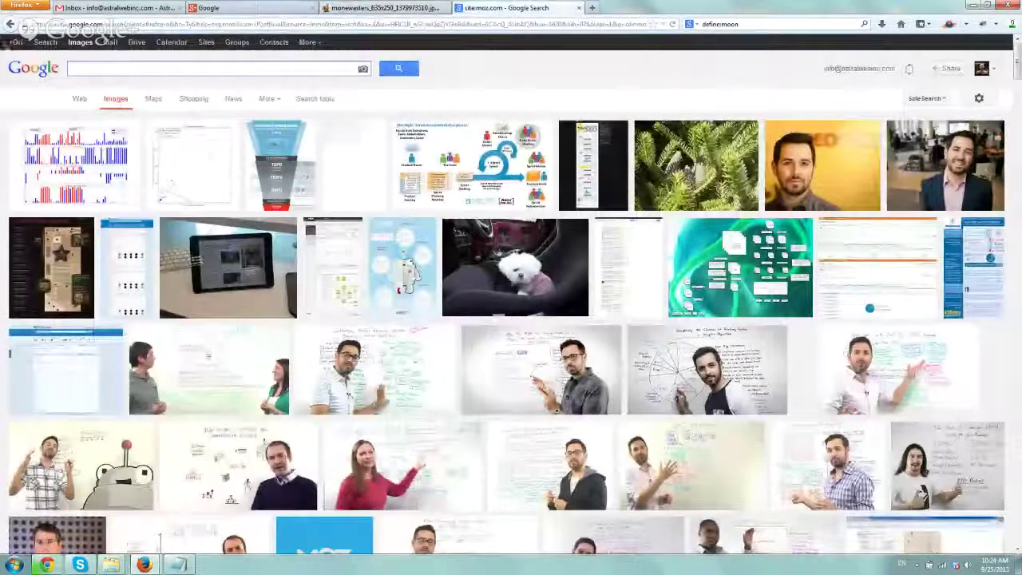
click(363, 70)
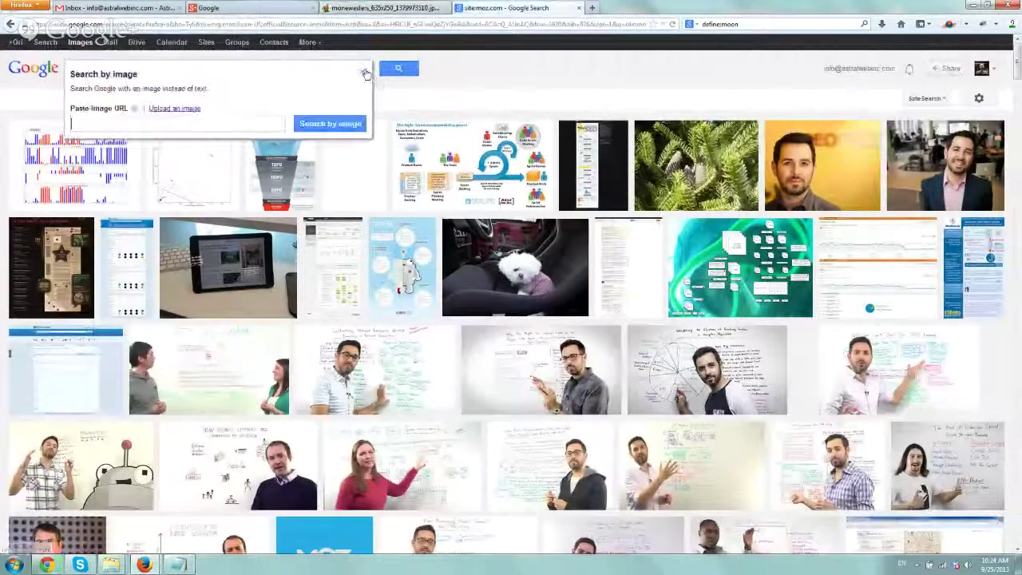
key(ctrl+v)
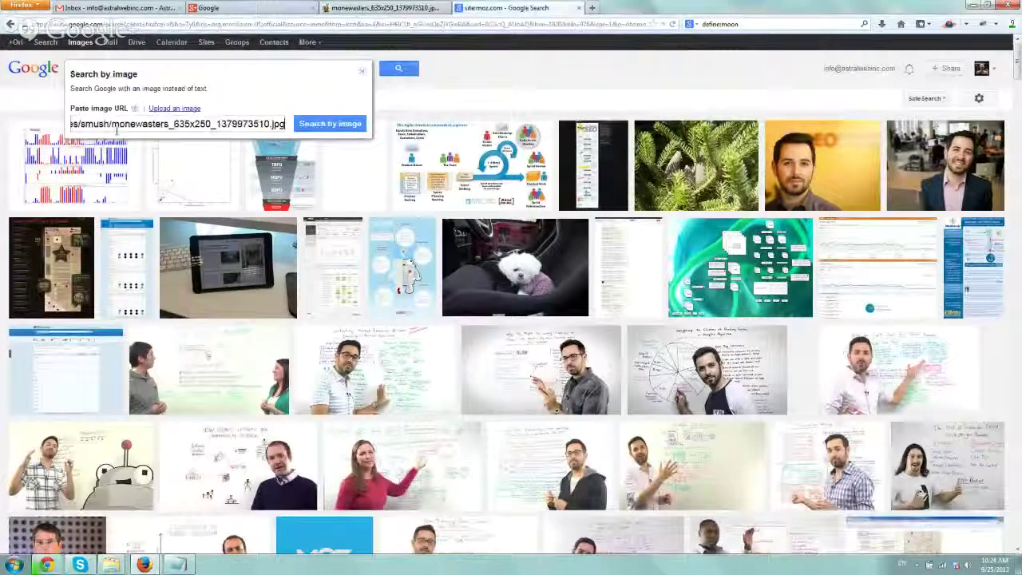
click(311, 126)
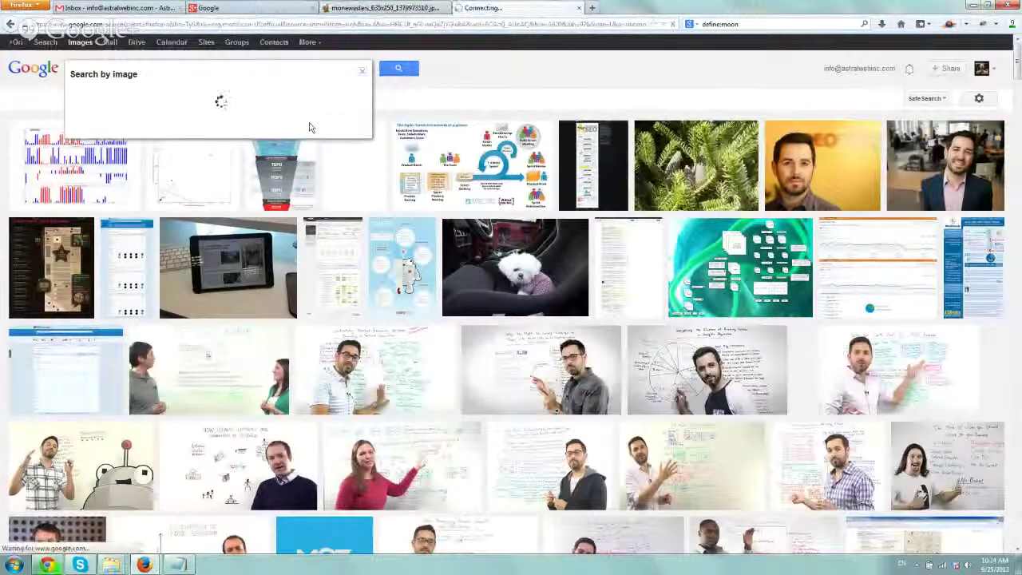